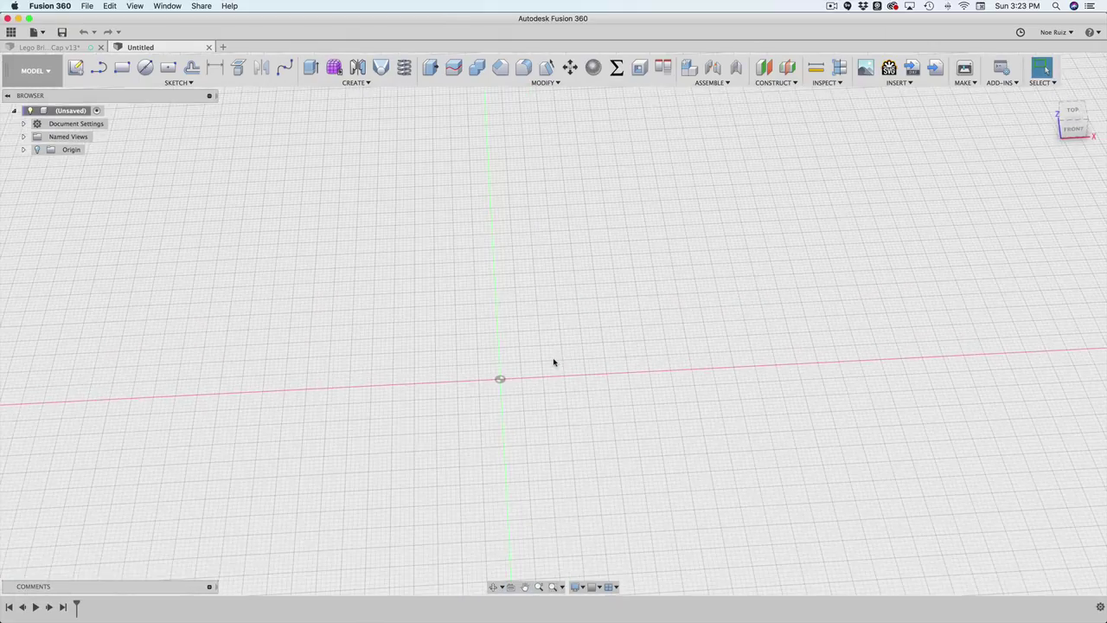
Step: Add a user parameter named brick with unit mm and a value of 8
click(611, 76)
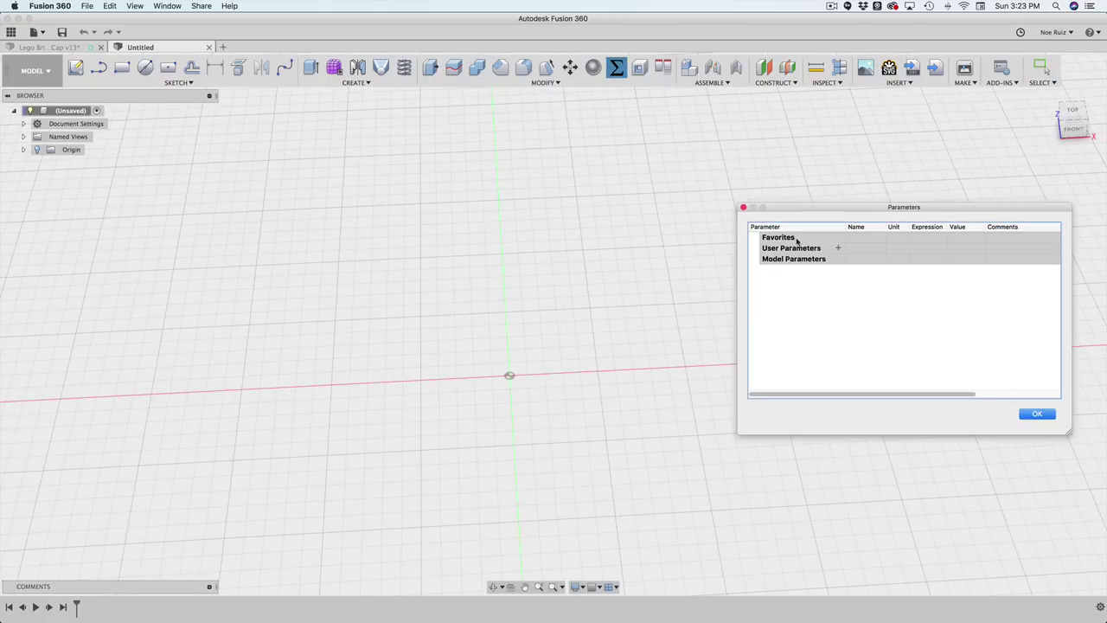
click(836, 248)
drag(862, 252, 812, 300)
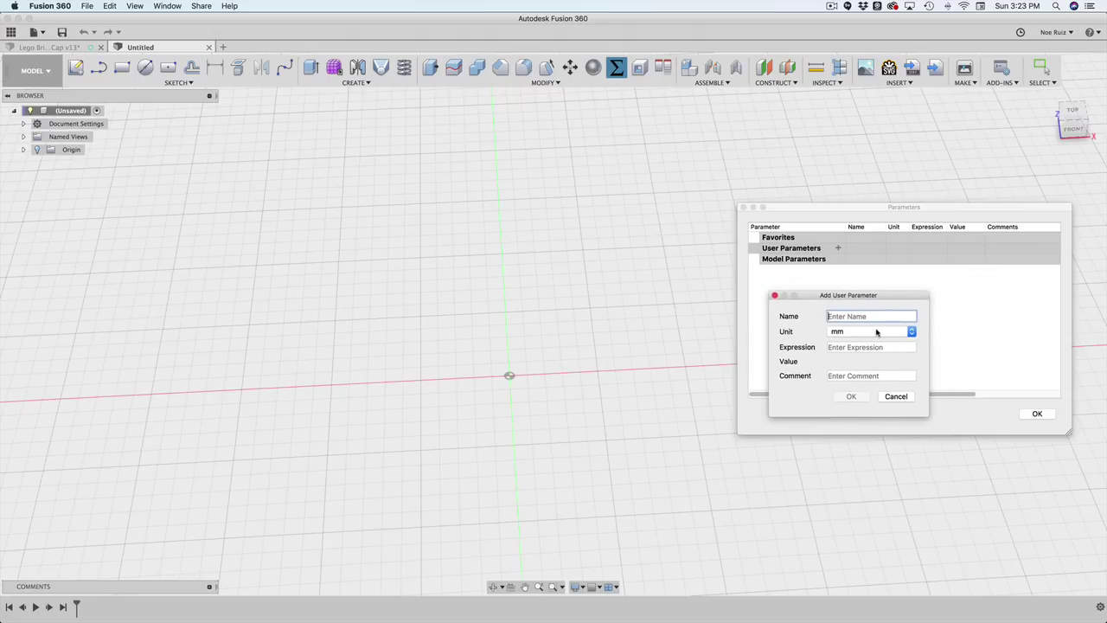
text(brick)
key(Tab)
key(Tab)
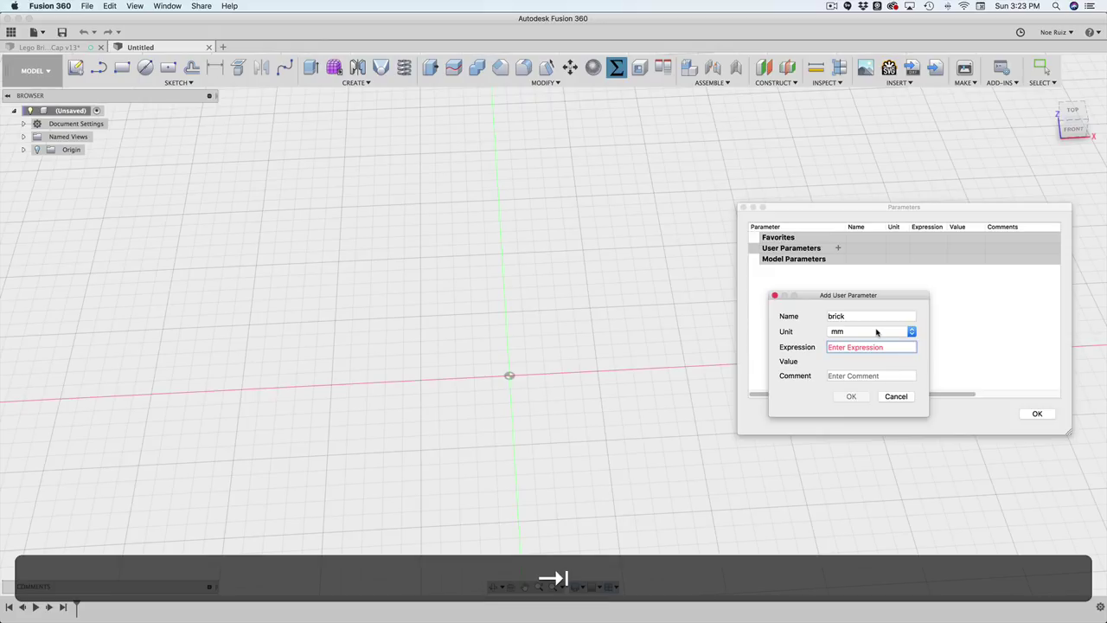
text(8)
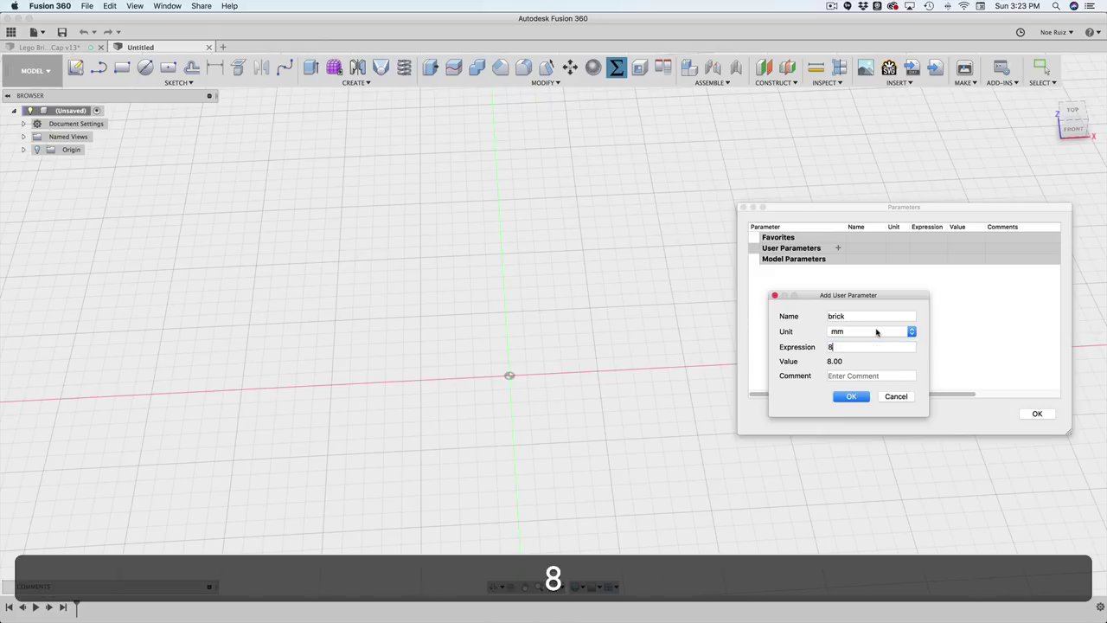
click(850, 396)
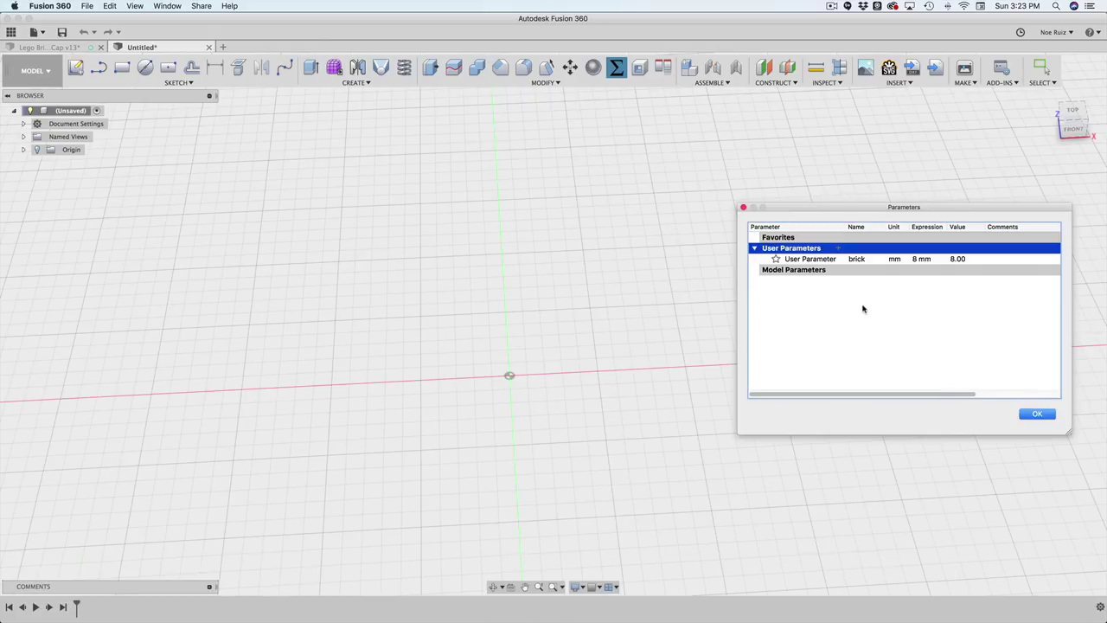
Step: Switch to Chrome and examine the height, stud and spacing dimensions in the LEGO brick drawings among the image results
key(super+Tab)
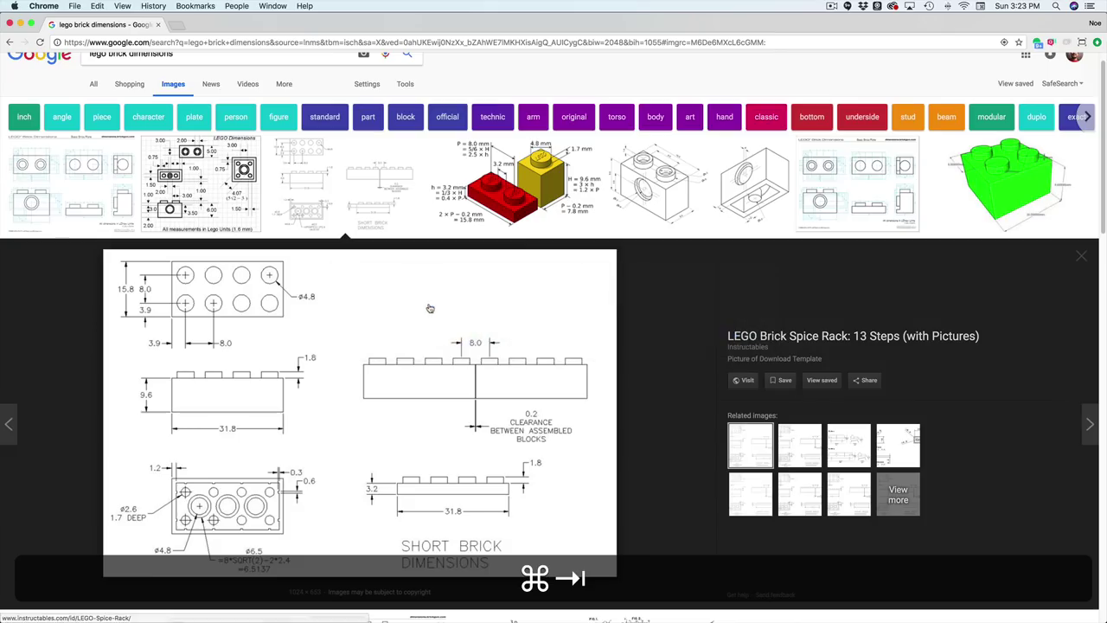
scroll(335, 262, up, 1)
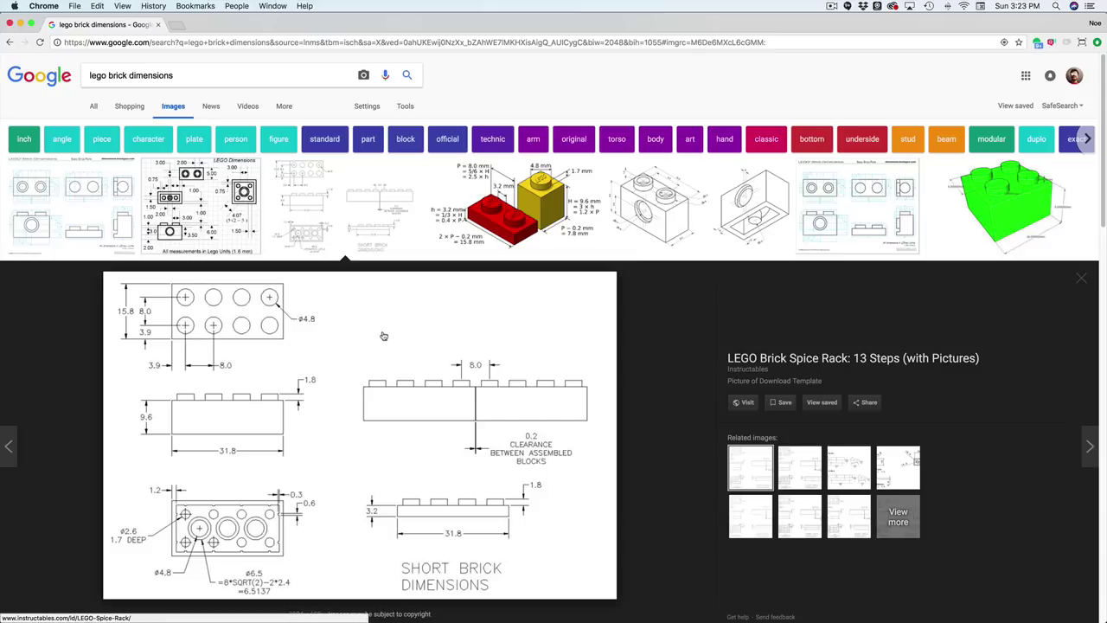
scroll(394, 331, down, 1)
scroll(395, 331, down, 2)
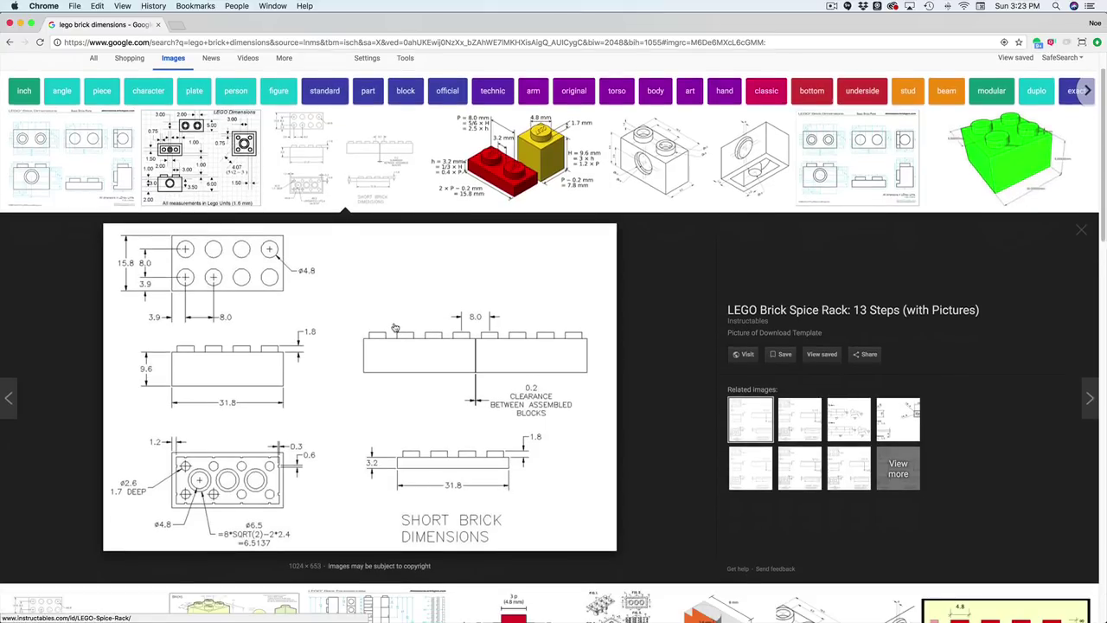
scroll(394, 328, down, 5)
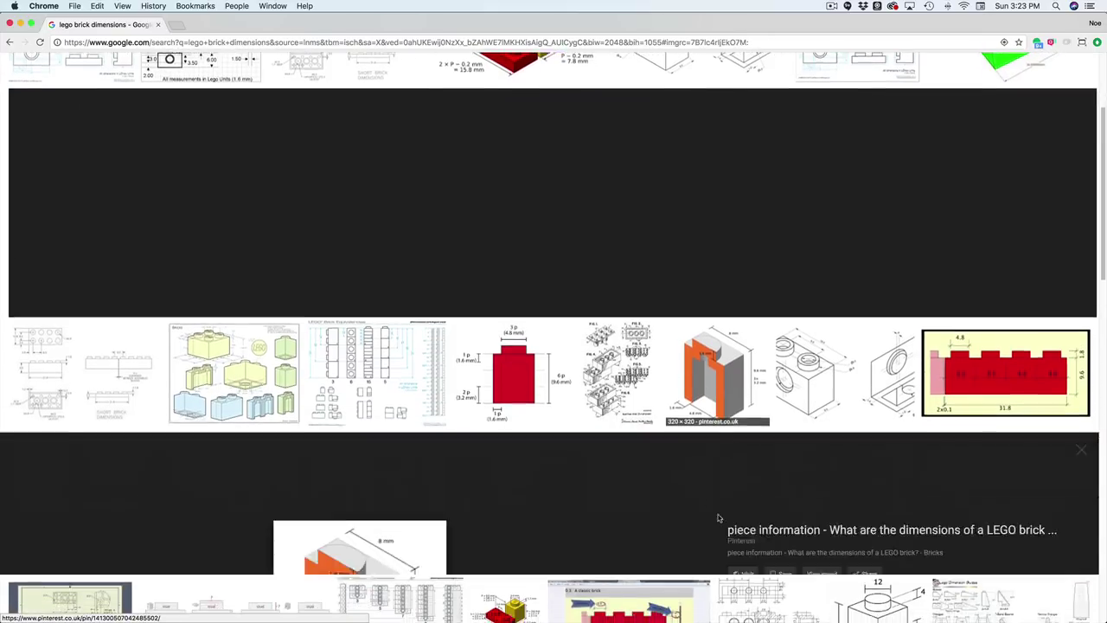
click(716, 528)
scroll(447, 351, up, 5)
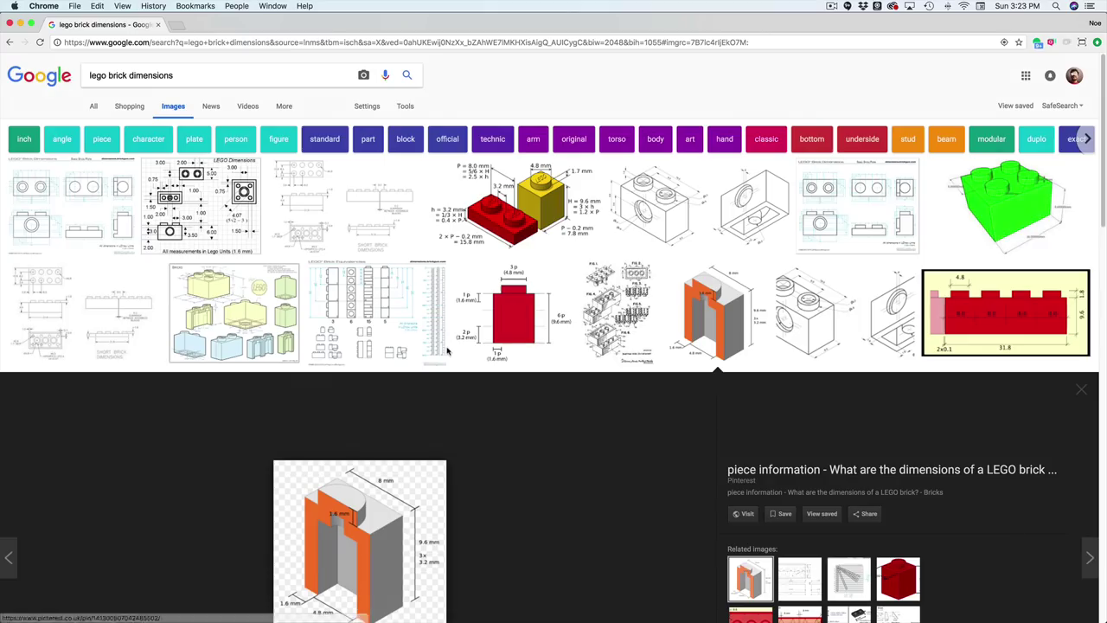
click(378, 202)
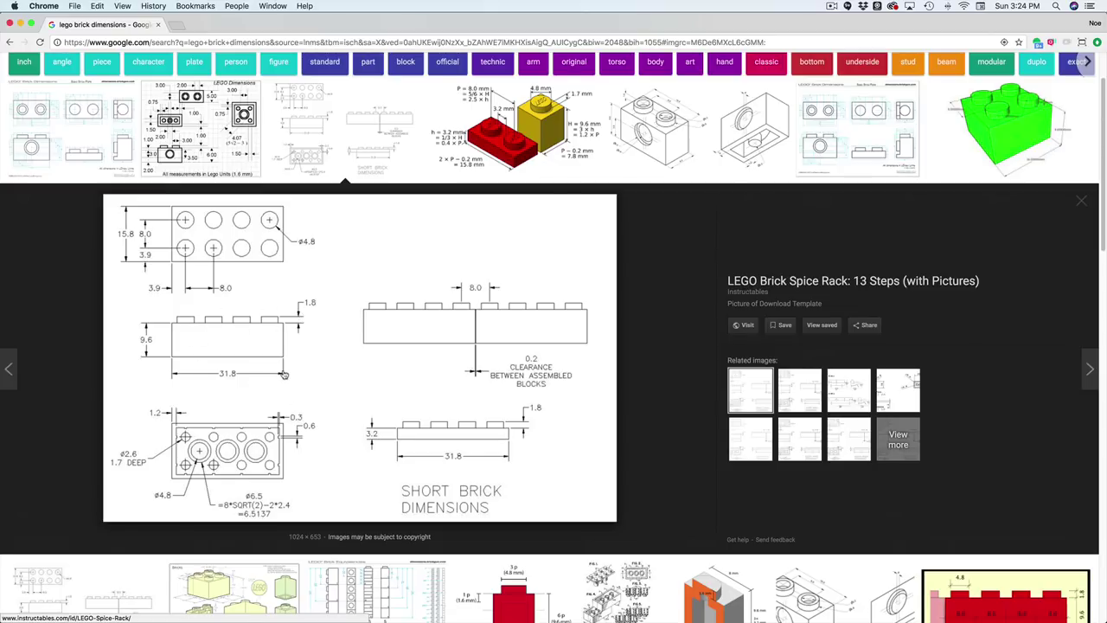
key(super)
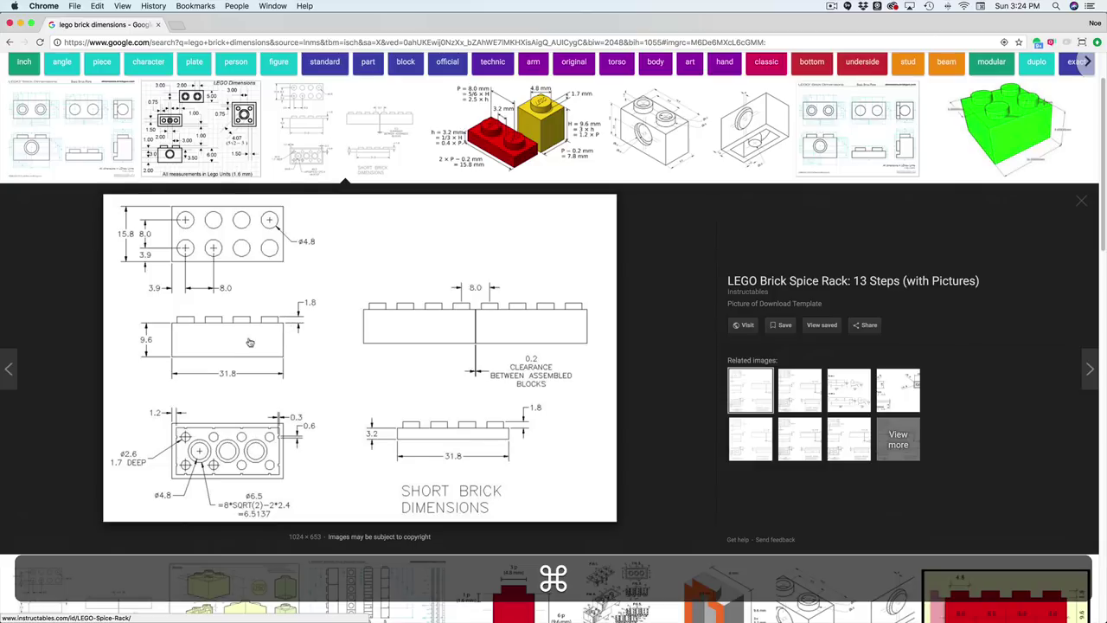
key(super+Tab)
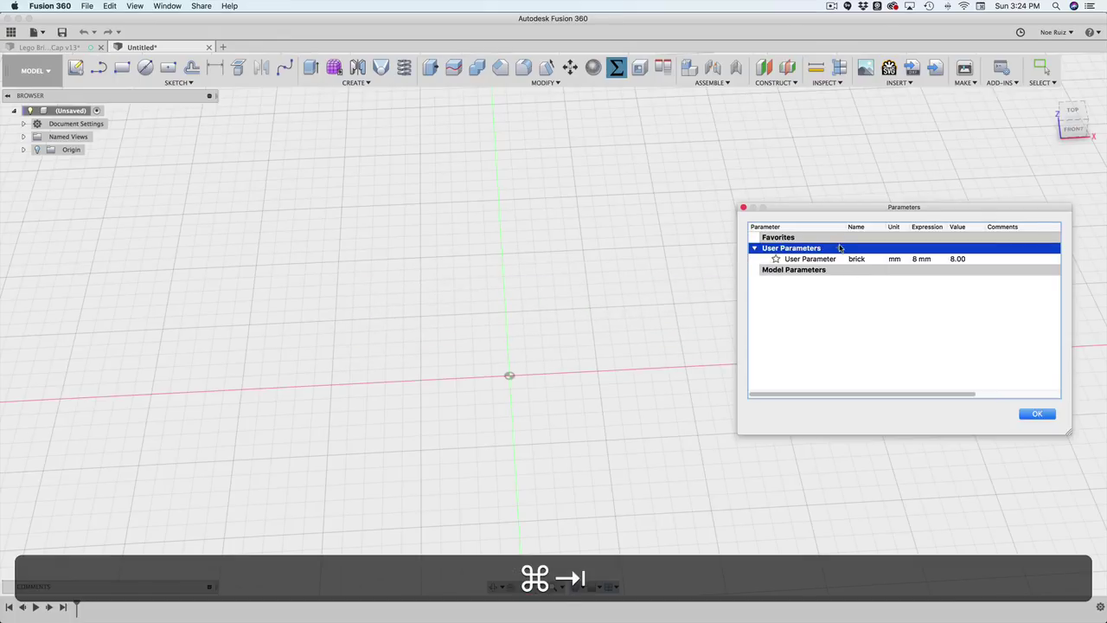
Step: Add a user parameter named height with unit mm and a value of 9.6
click(837, 249)
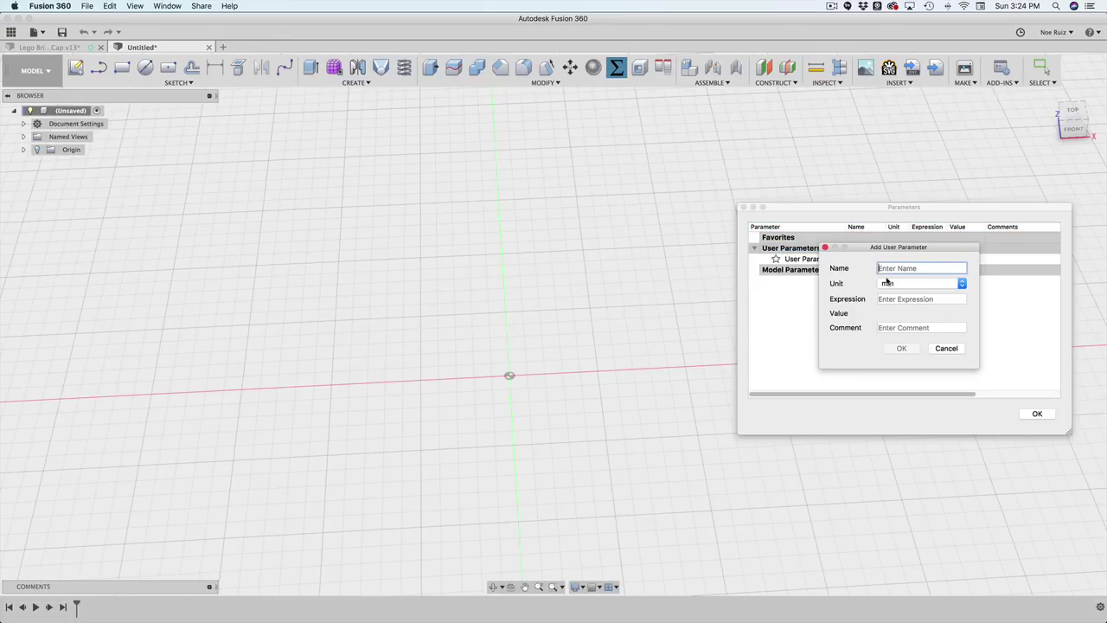
text(height)
key(Tab)
key(Tab)
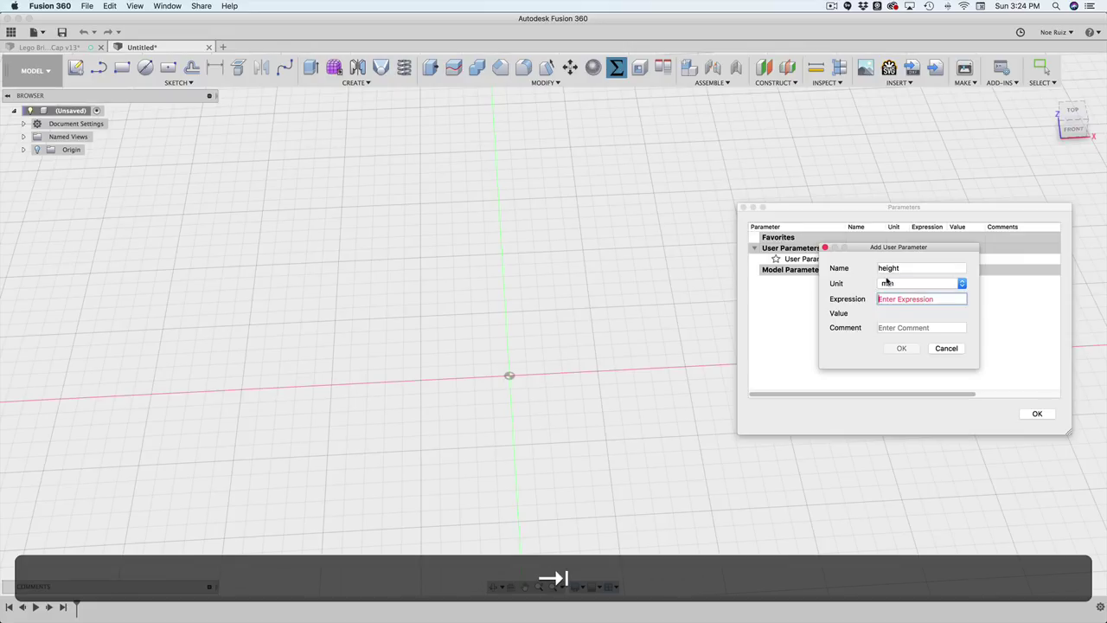
key(super+Tab)
key(super+Tab)
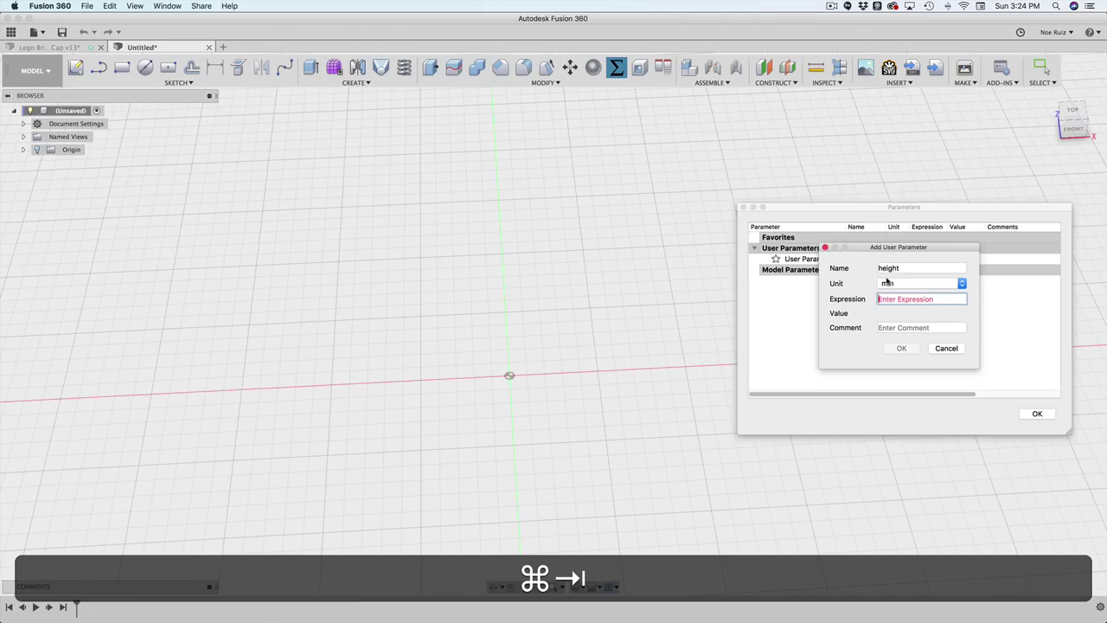
text(9.7)
key(BackSpace)
text(5)
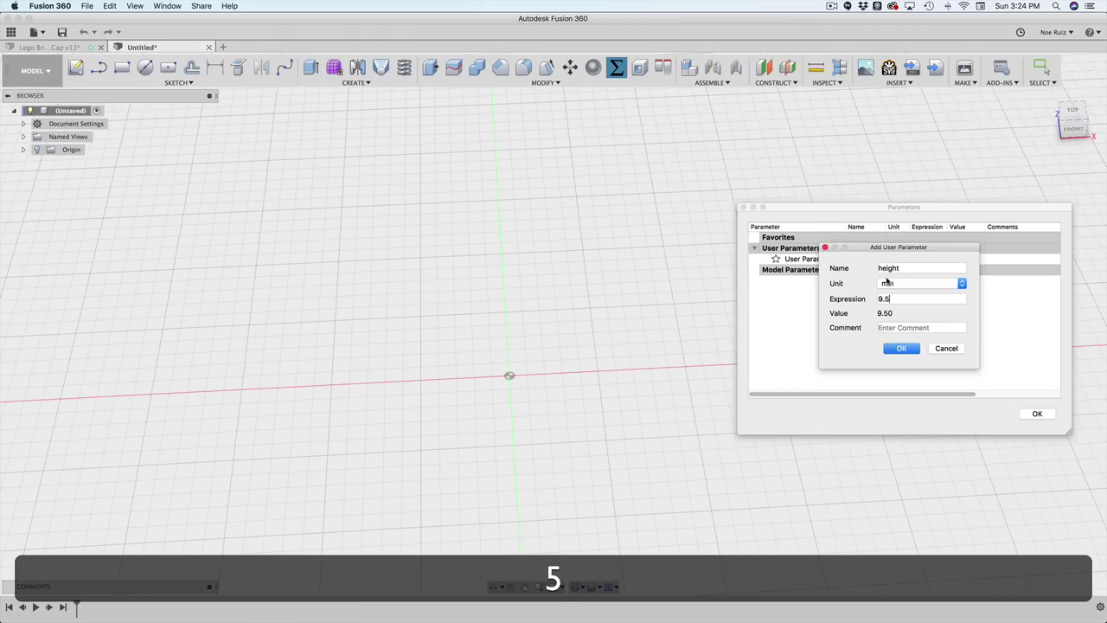
key(BackSpace)
text(6)
key(Return)
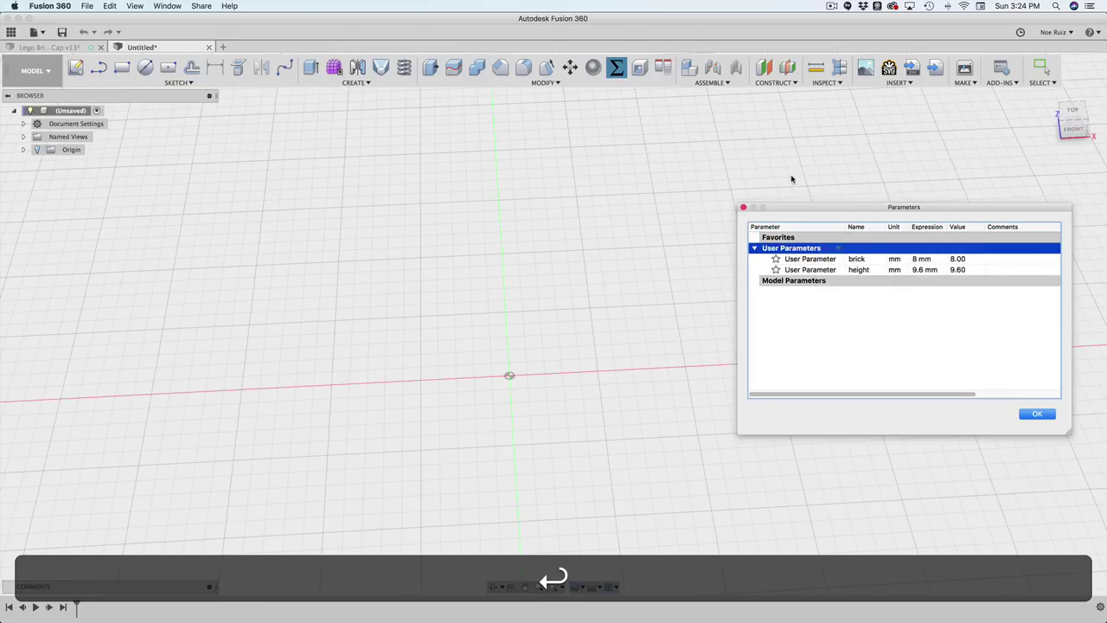
Step: Add a user parameter named stud with unit mm and a value of 5
click(835, 249)
text(stud)
key(Tab)
text(5)
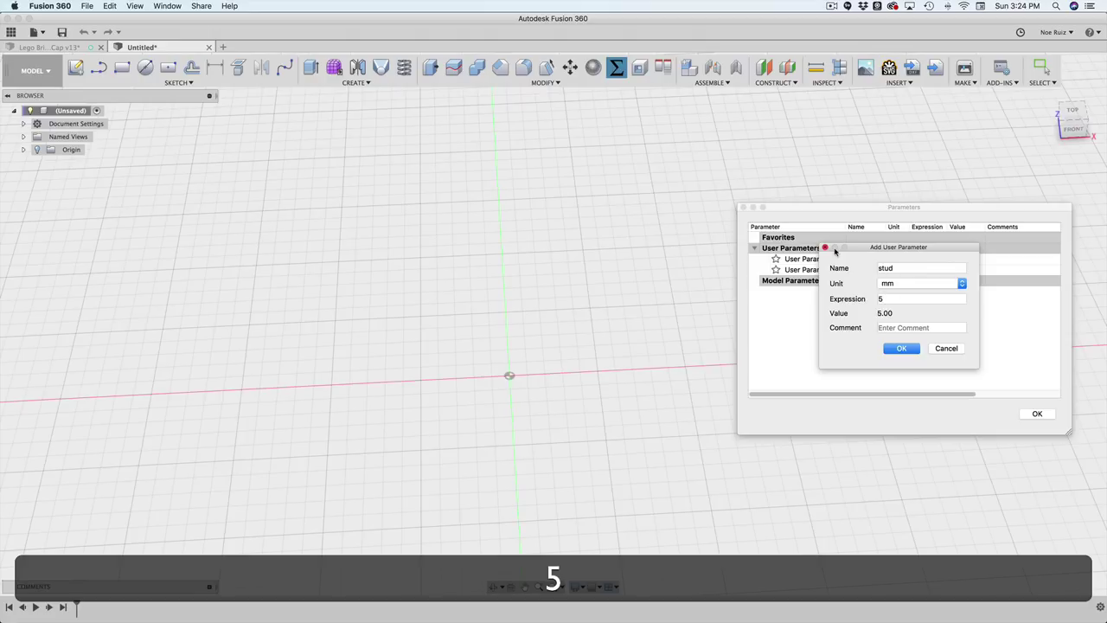
click(899, 347)
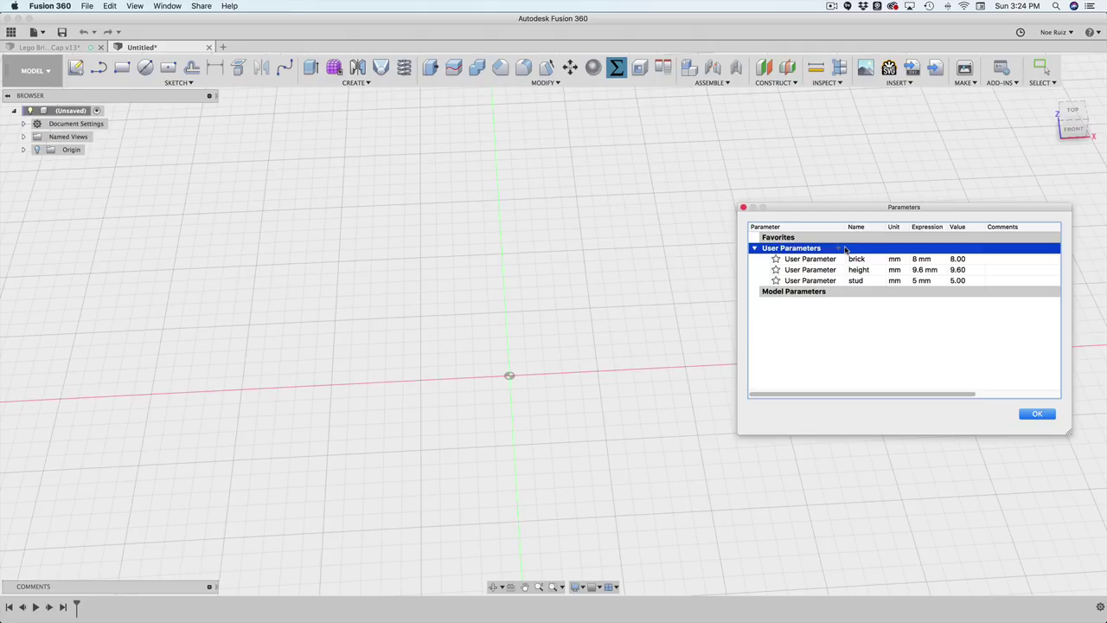
Step: Add a user parameter named vert with No Units and a value of 8
click(837, 250)
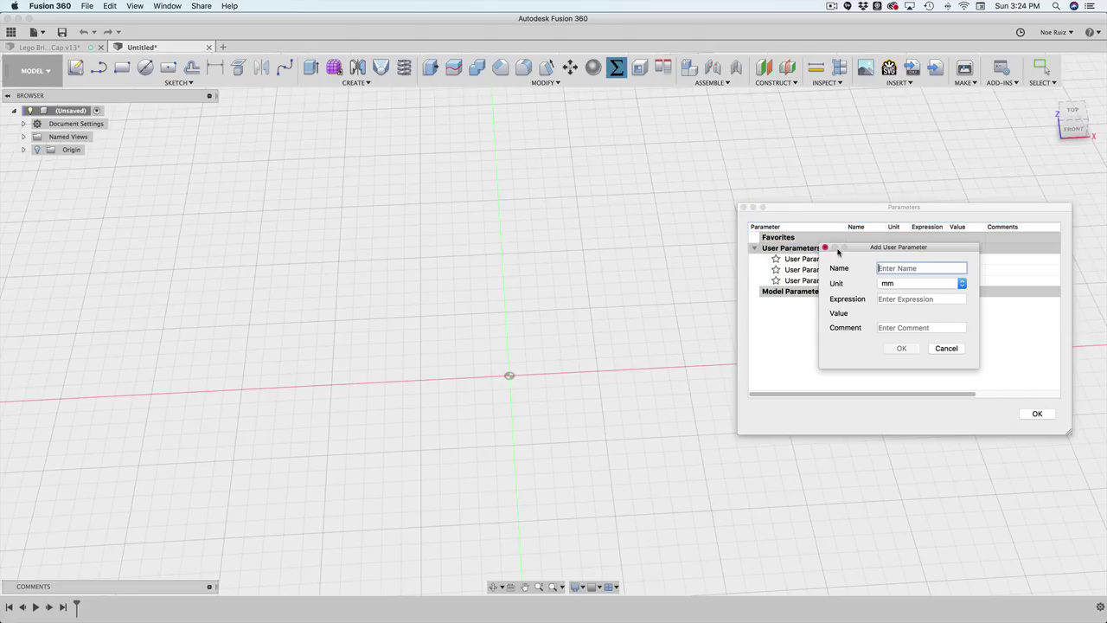
click(898, 285)
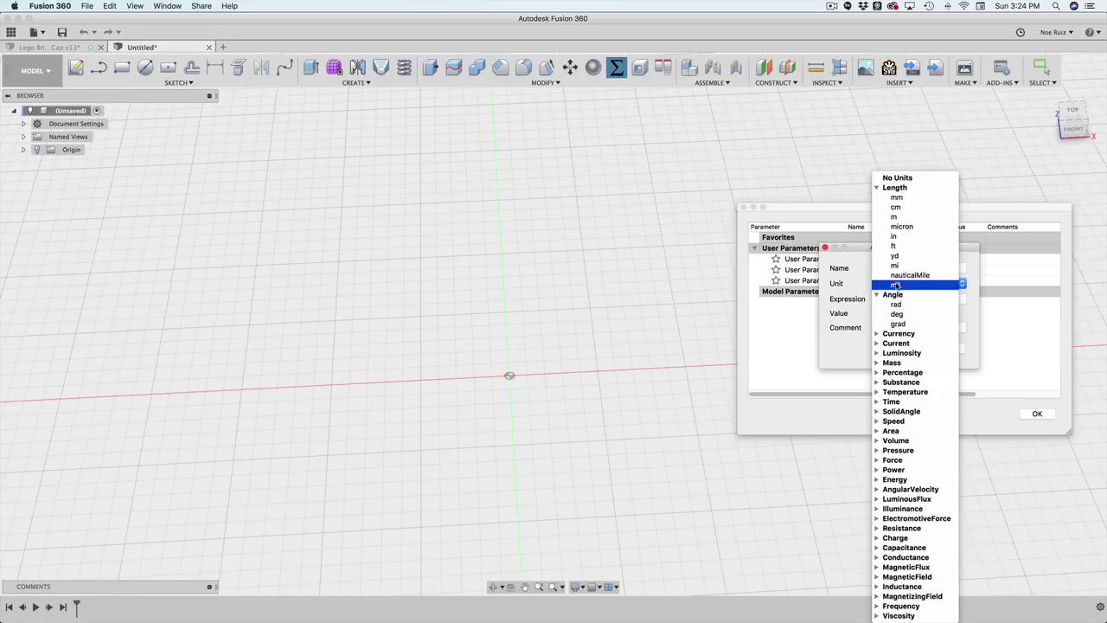
click(899, 179)
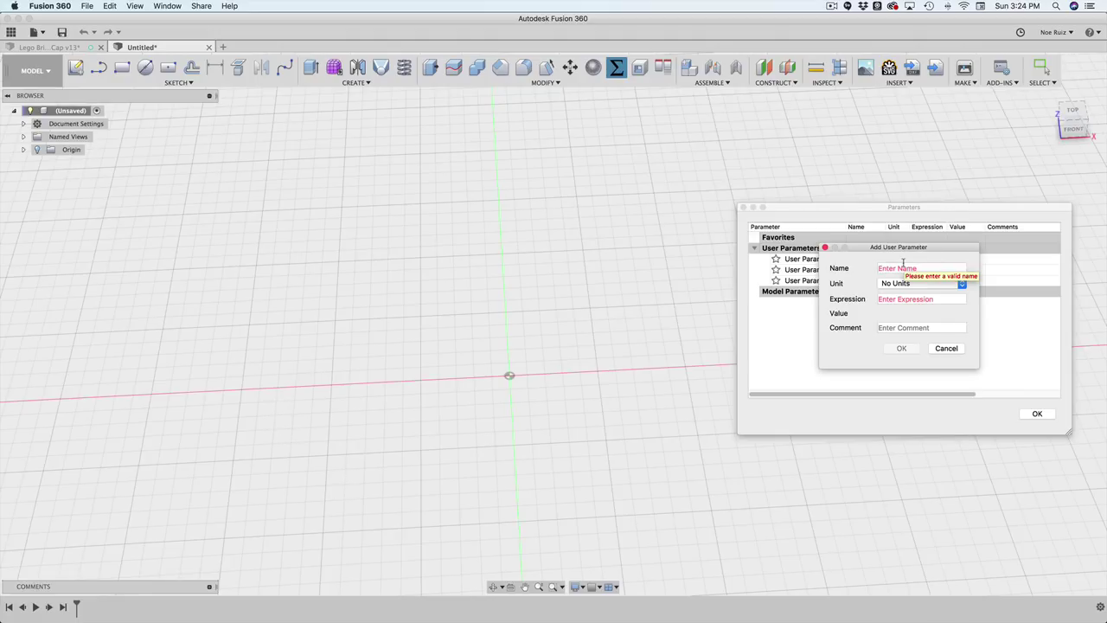
text(vert)
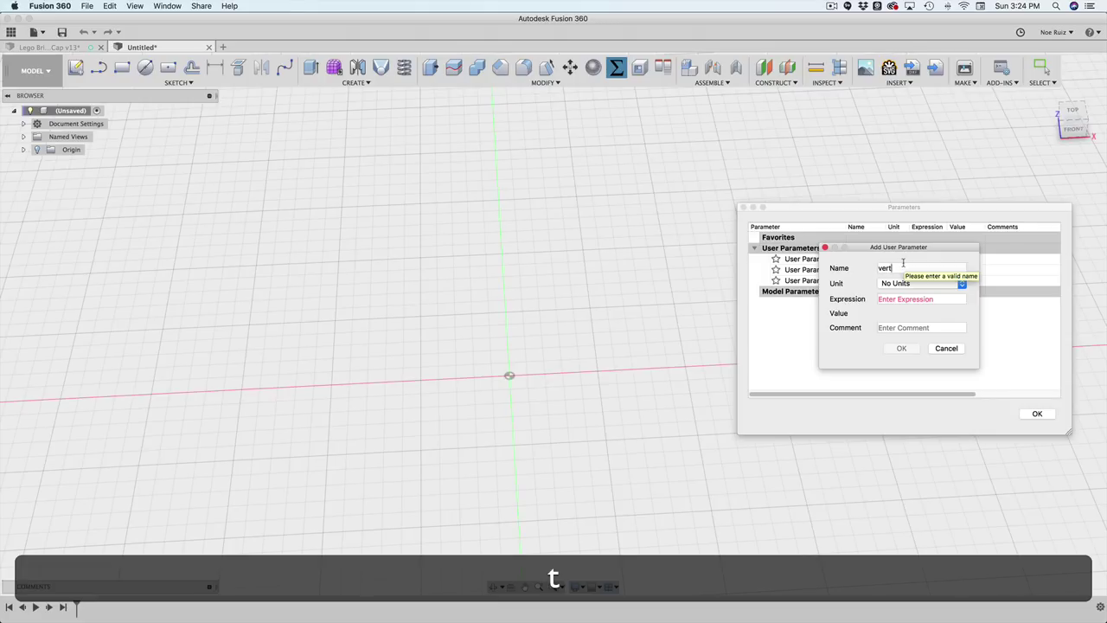
key(Tab)
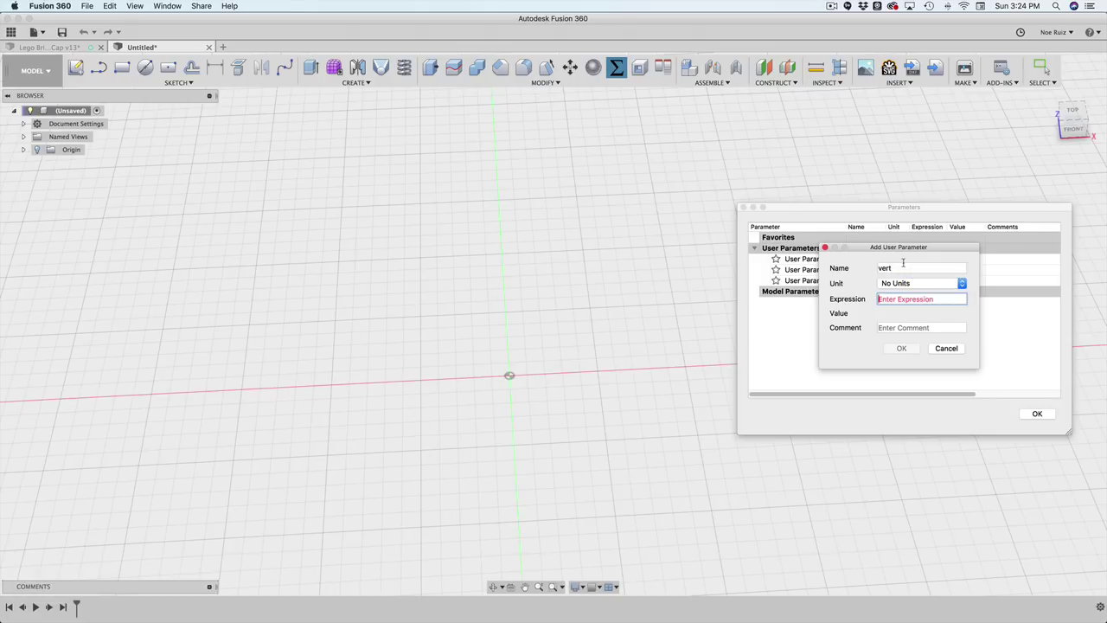
text(8)
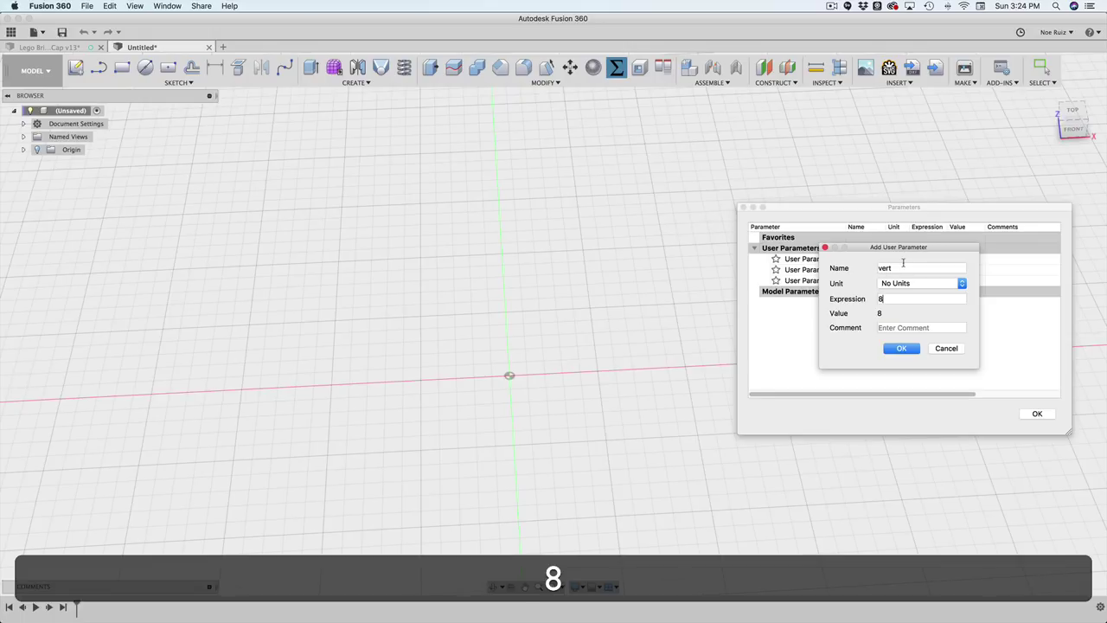
click(902, 349)
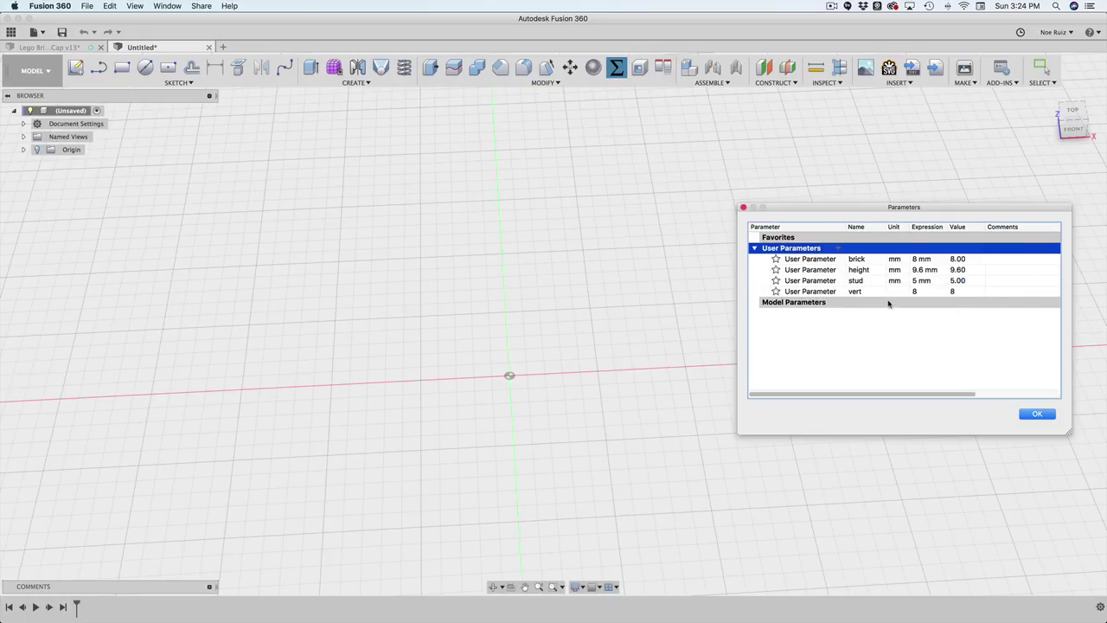
click(843, 250)
text(horz)
key(Tab)
key(Tab)
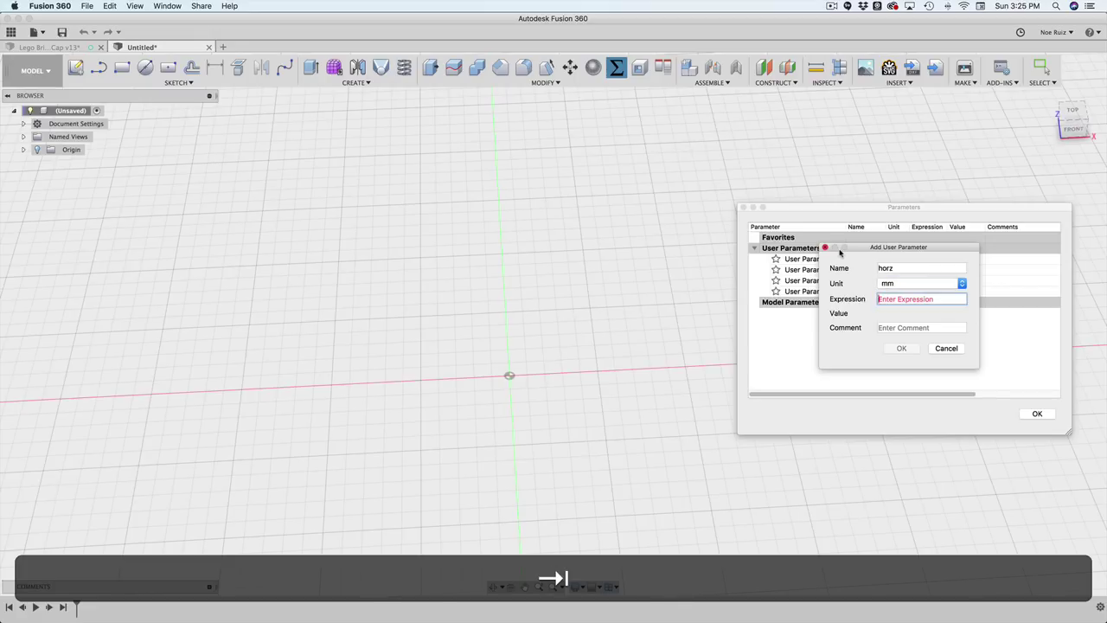
text(2)
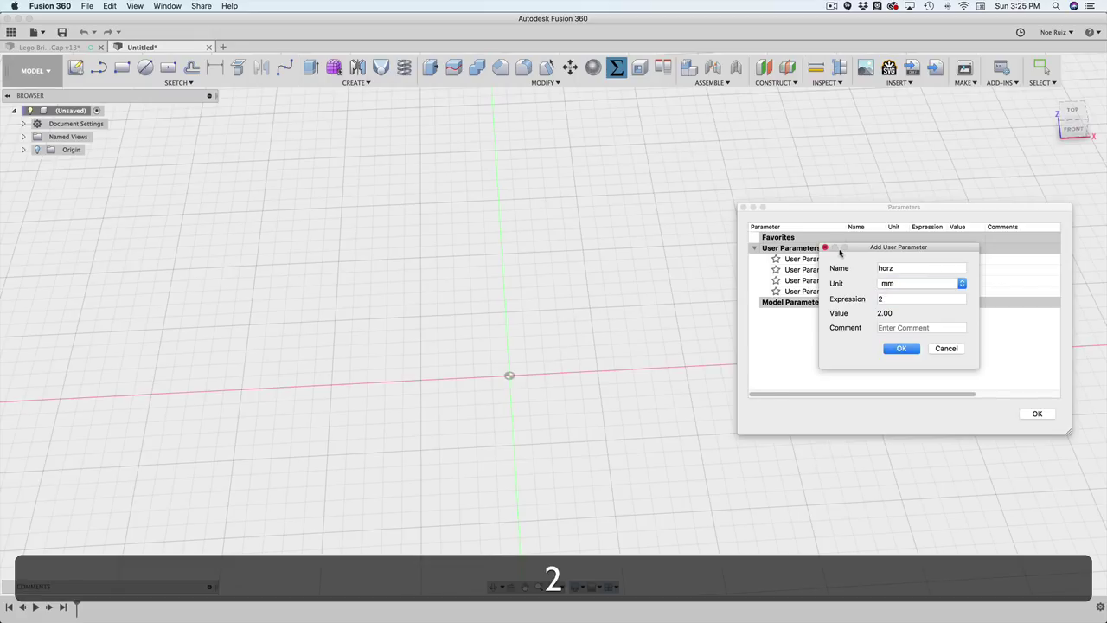
key(Tab)
click(900, 349)
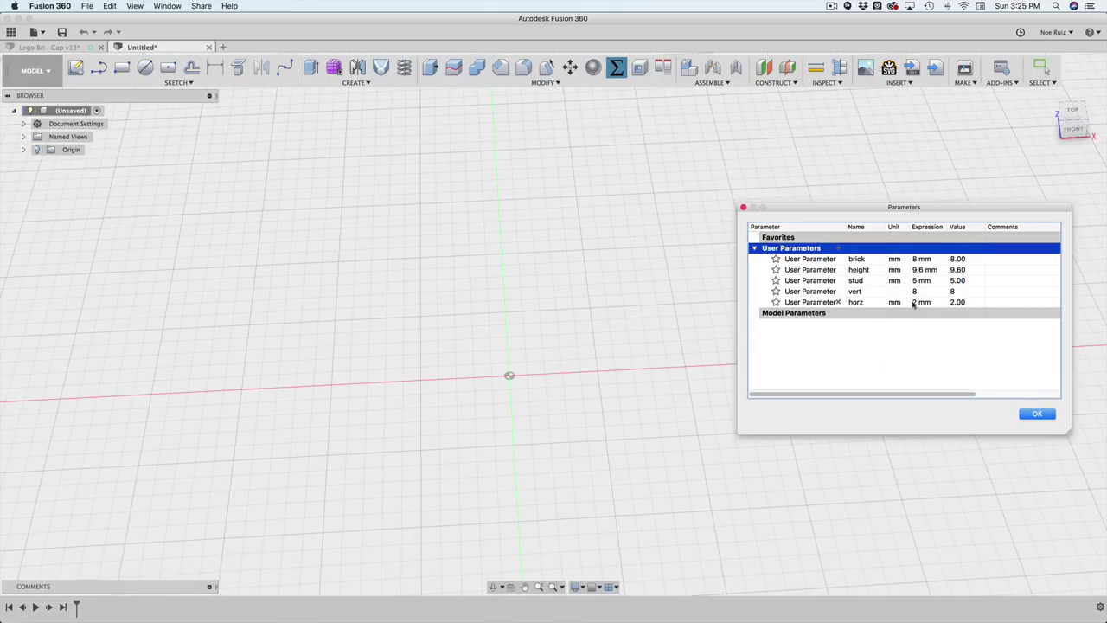
click(908, 304)
double_click(880, 302)
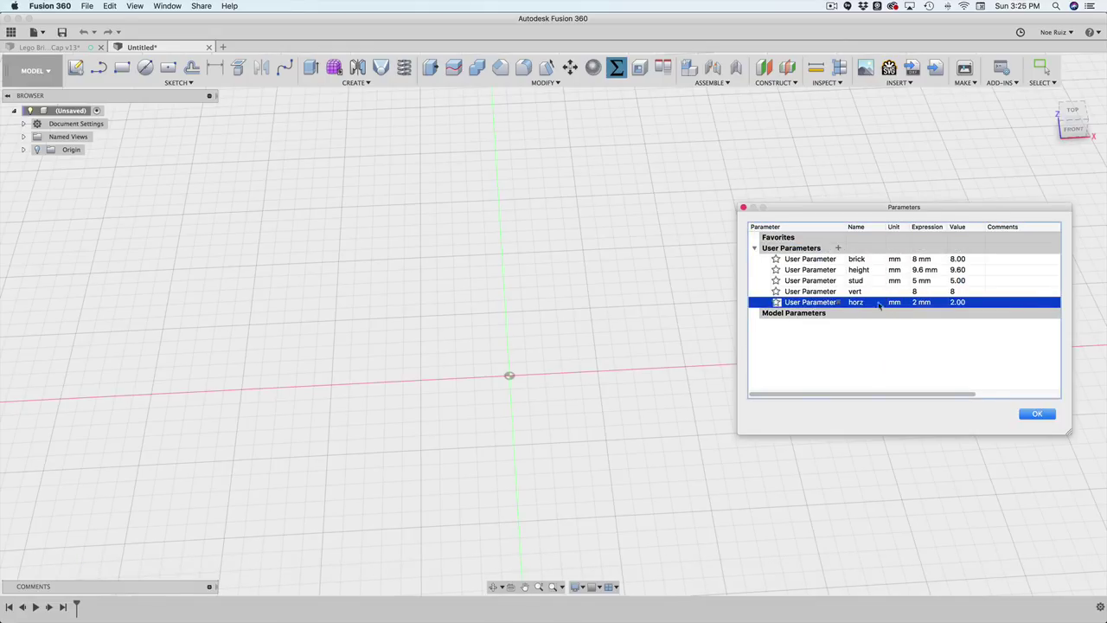
click(817, 307)
click(838, 303)
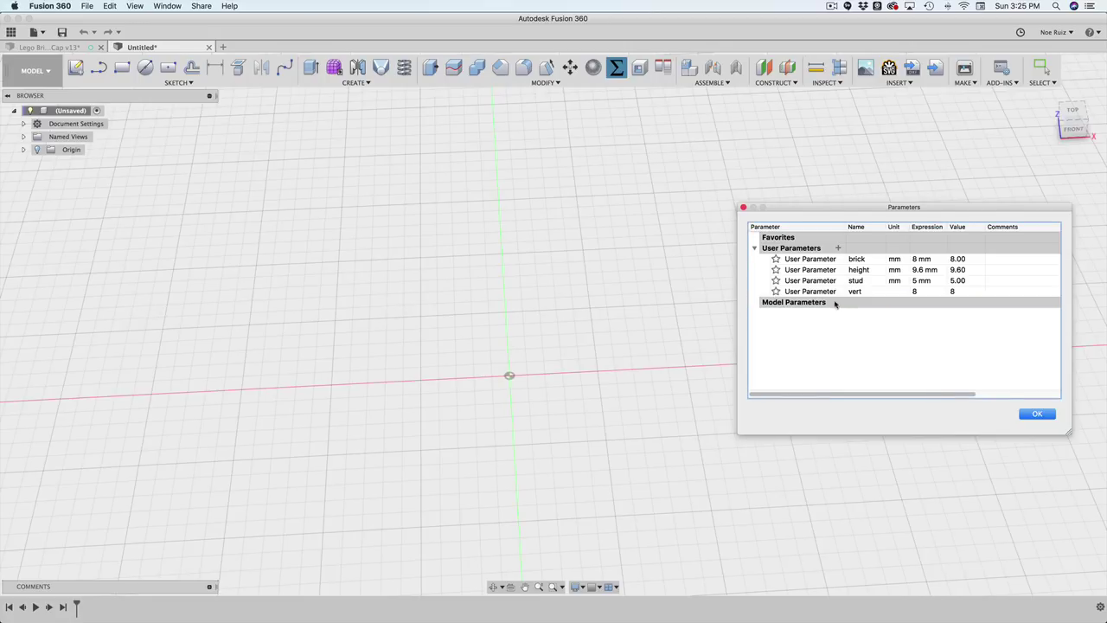
Step: Add a user parameter named horz with No Units and a value of 2, and close the parameters dialog
click(837, 248)
click(914, 282)
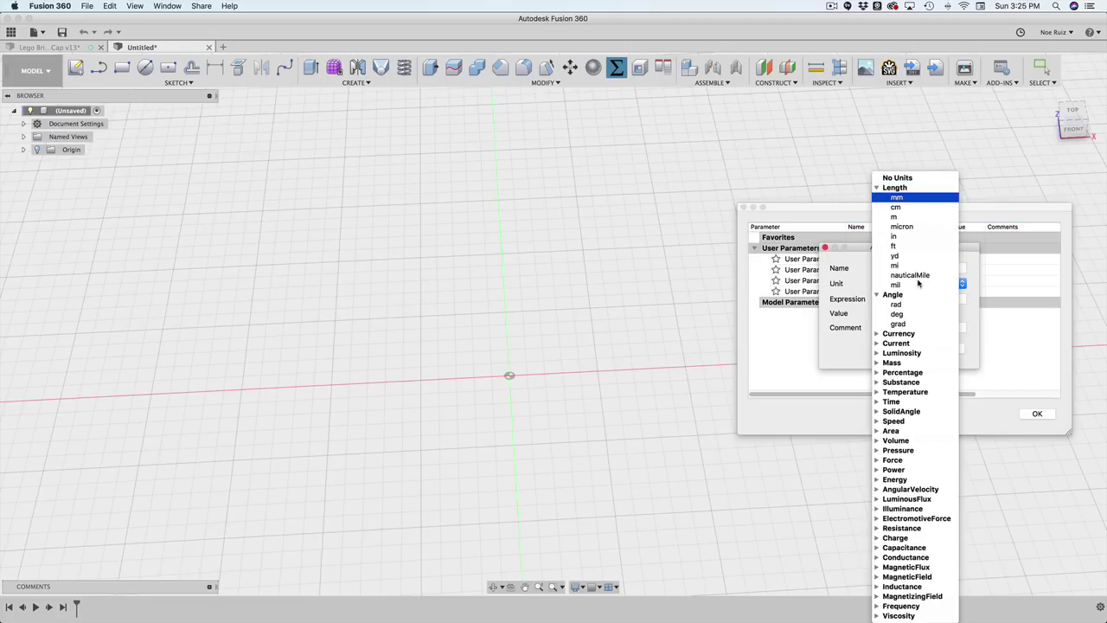
click(908, 178)
text(horz)
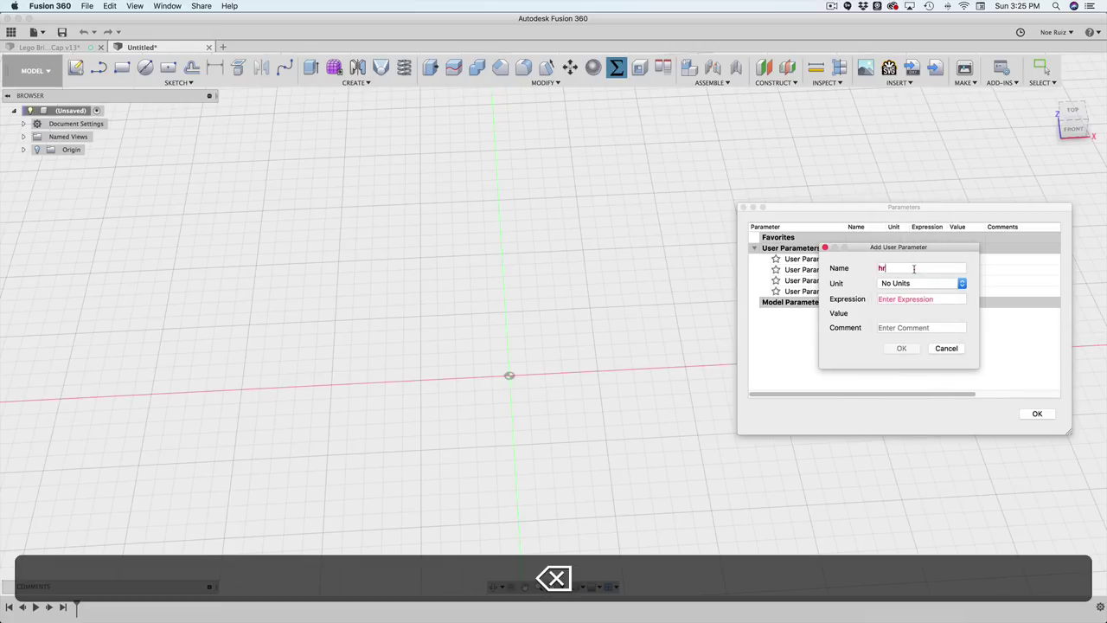
key(Tab)
text(2)
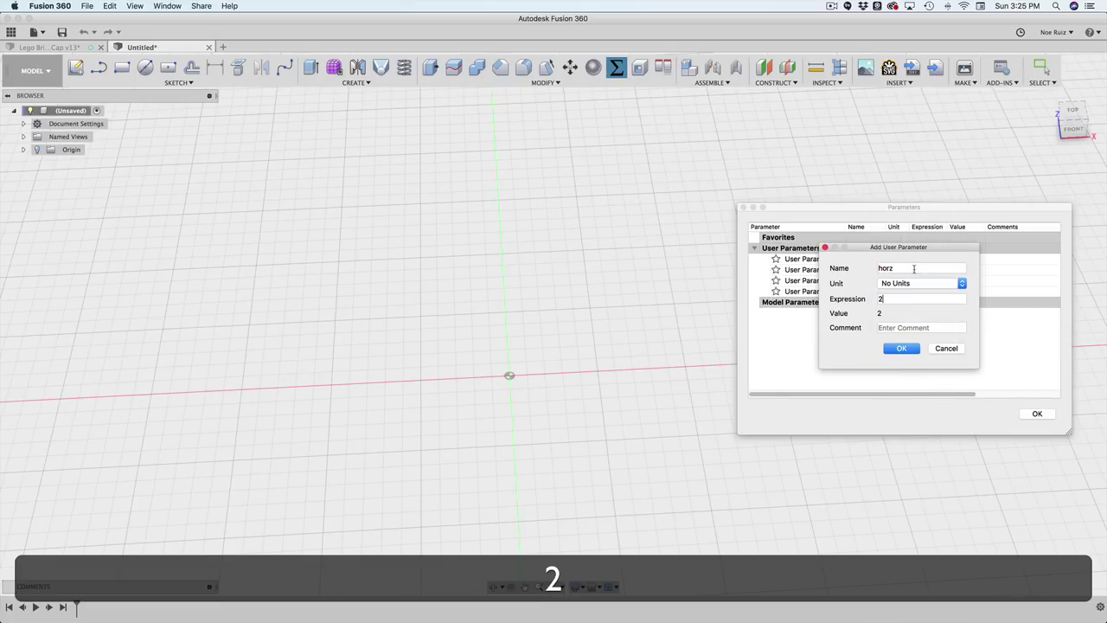
key(Return)
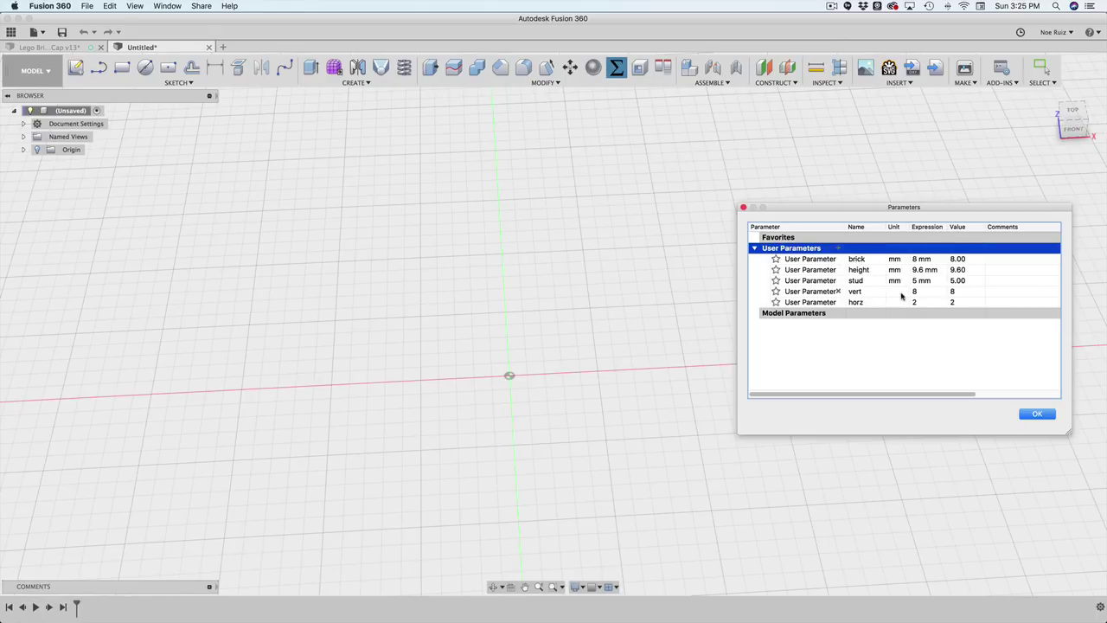
click(1038, 414)
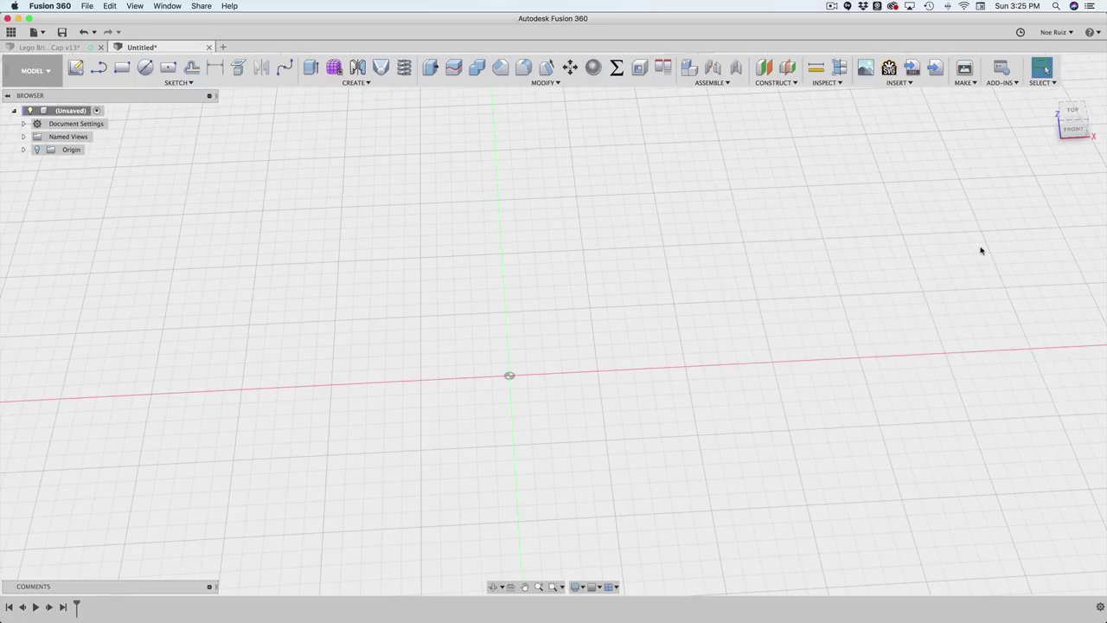
Step: Create a new component under the root, name it Brick A and make it the active component
middle_drag(504, 406, 473, 380)
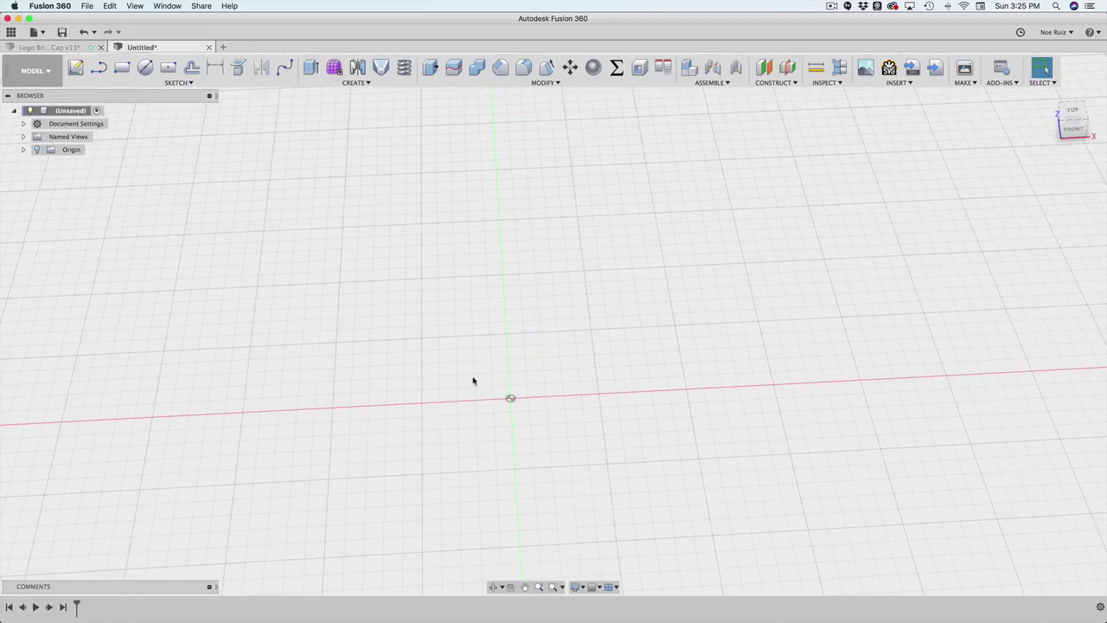
right_click(73, 111)
click(108, 116)
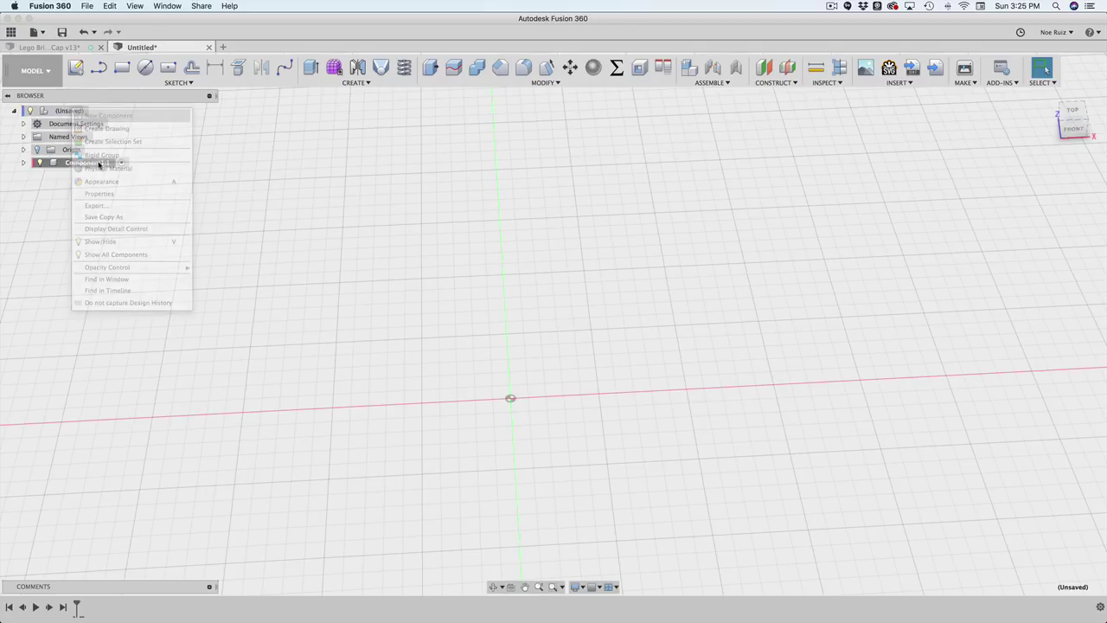
text(Brick)
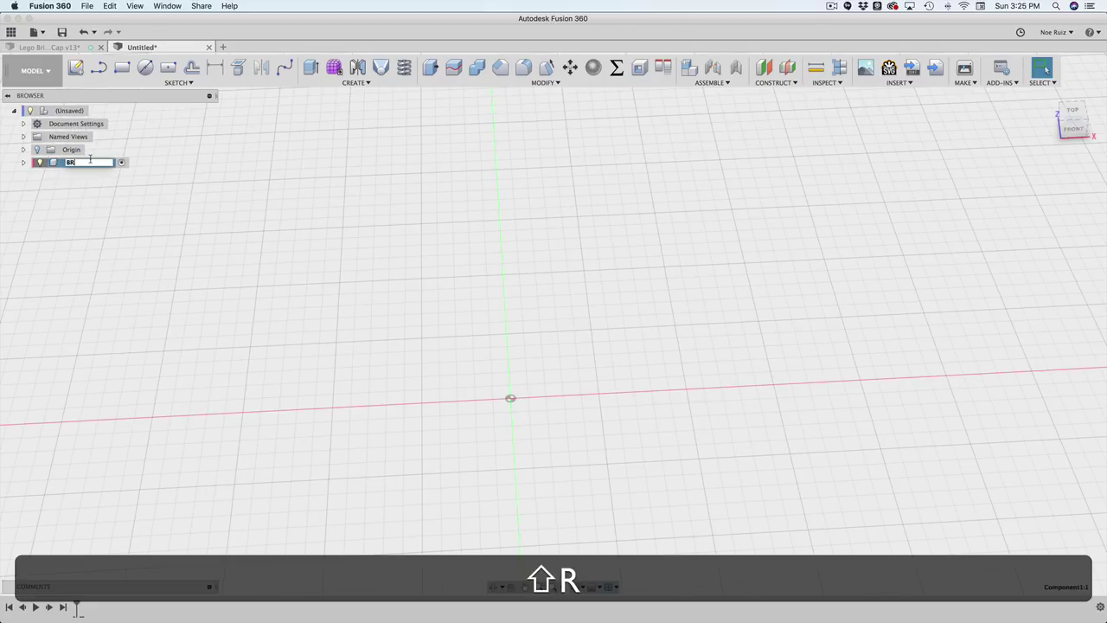
text( A)
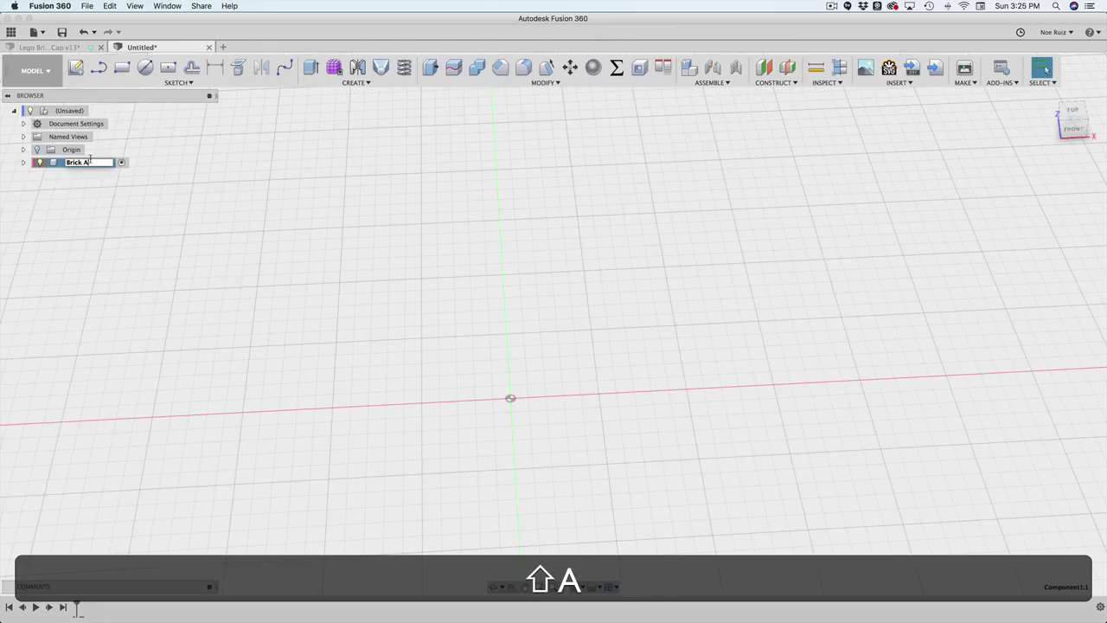
key(Return)
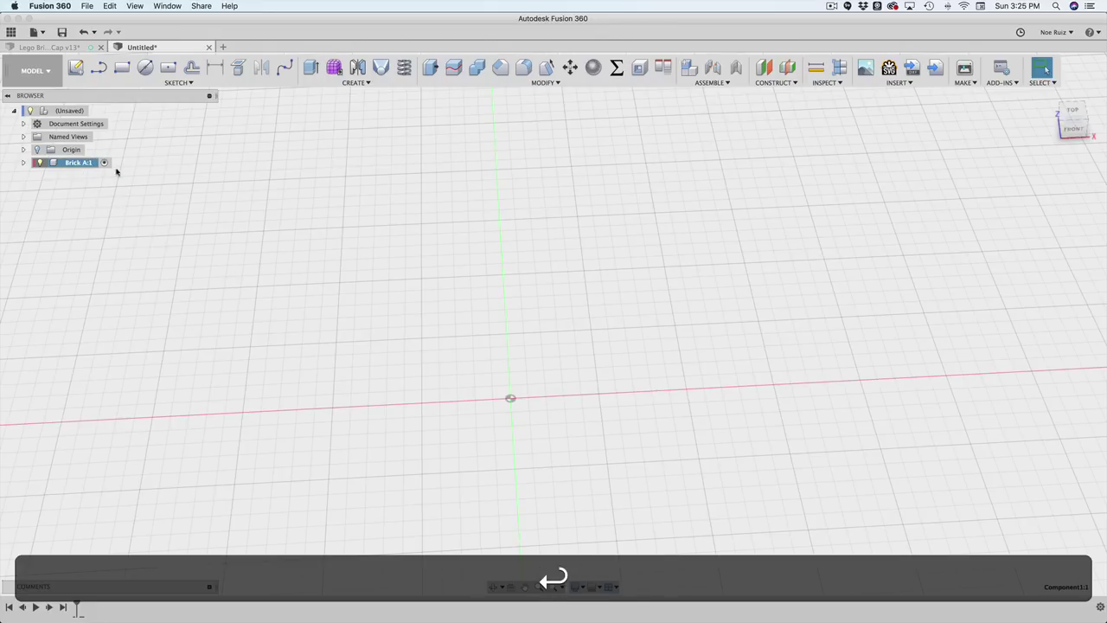
click(105, 163)
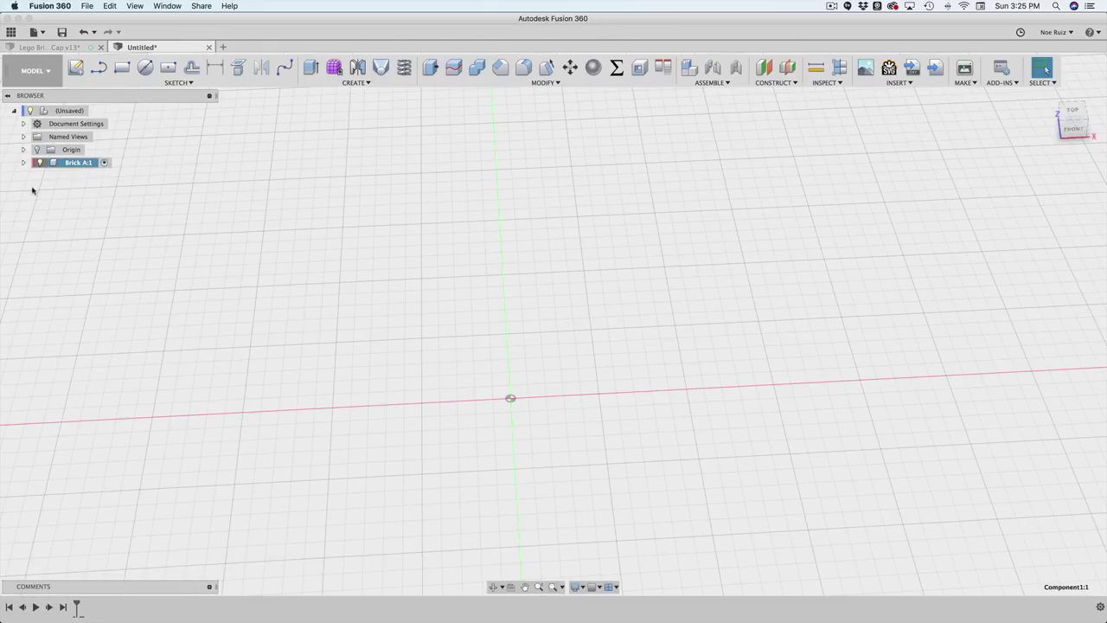
Step: Start a new sketch on the horizontal ground plane at the origin
click(76, 68)
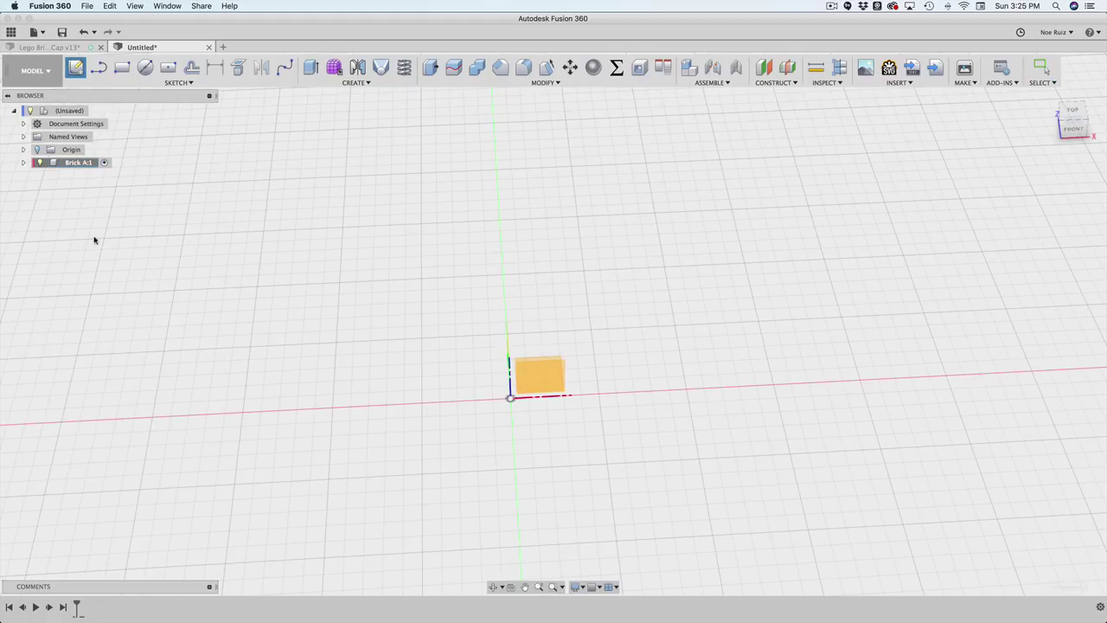
shift+middle_drag(657, 388, 566, 383)
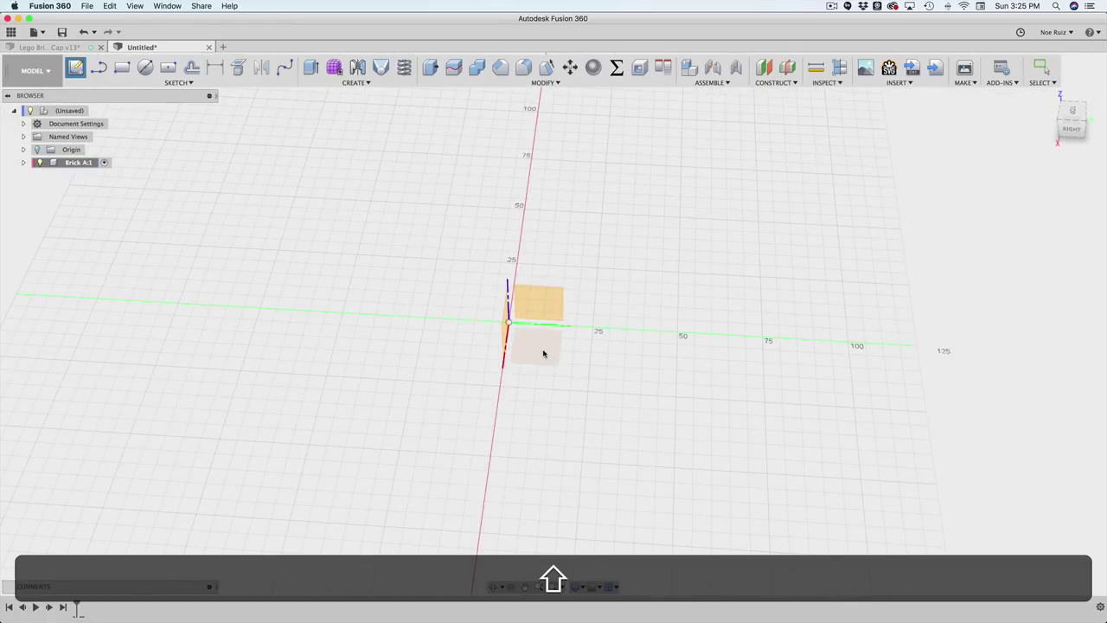
click(543, 353)
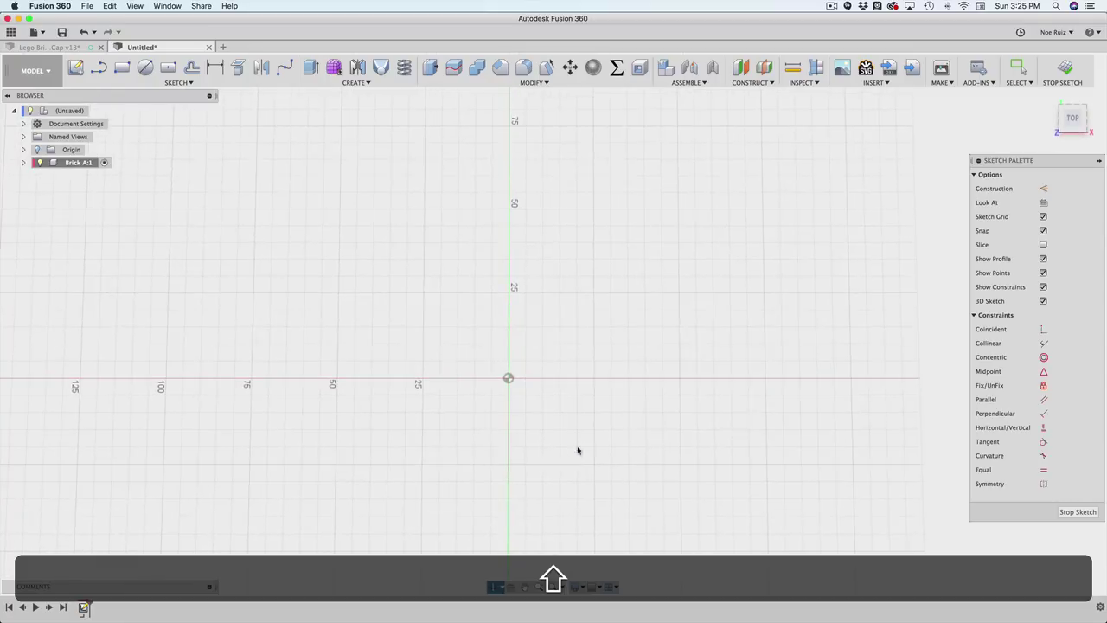
Step: Draw a two-point rectangle from the origin and adjust its free corner to about 30 by 23 mm
scroll(562, 357, up, 2)
scroll(543, 351, up, 2)
scroll(536, 337, down, 1)
key(r)
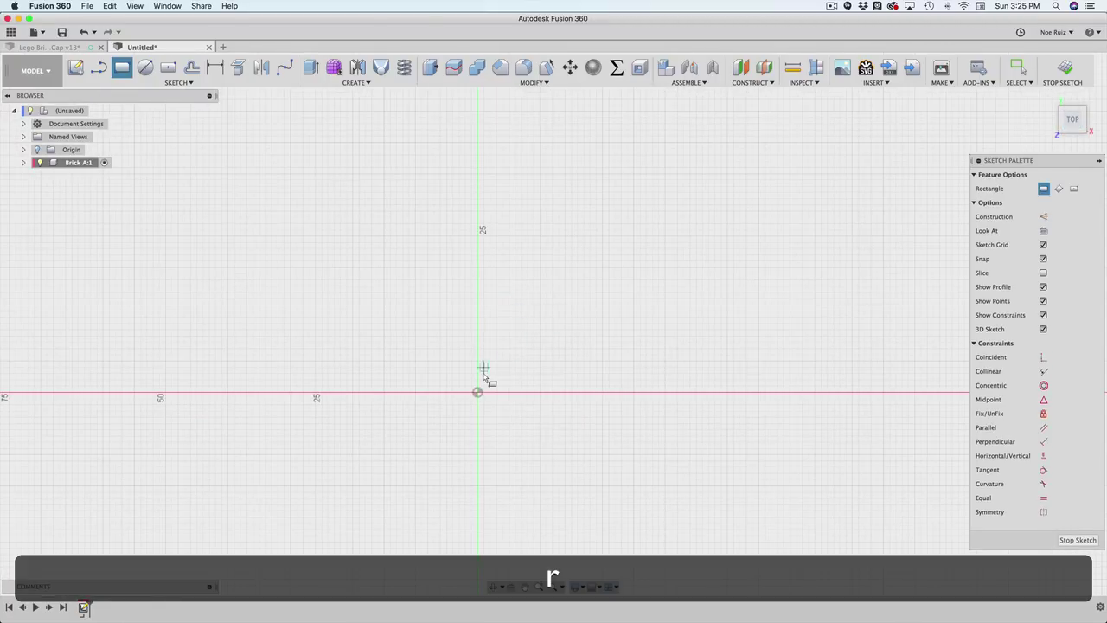
scroll(476, 393, up, 1)
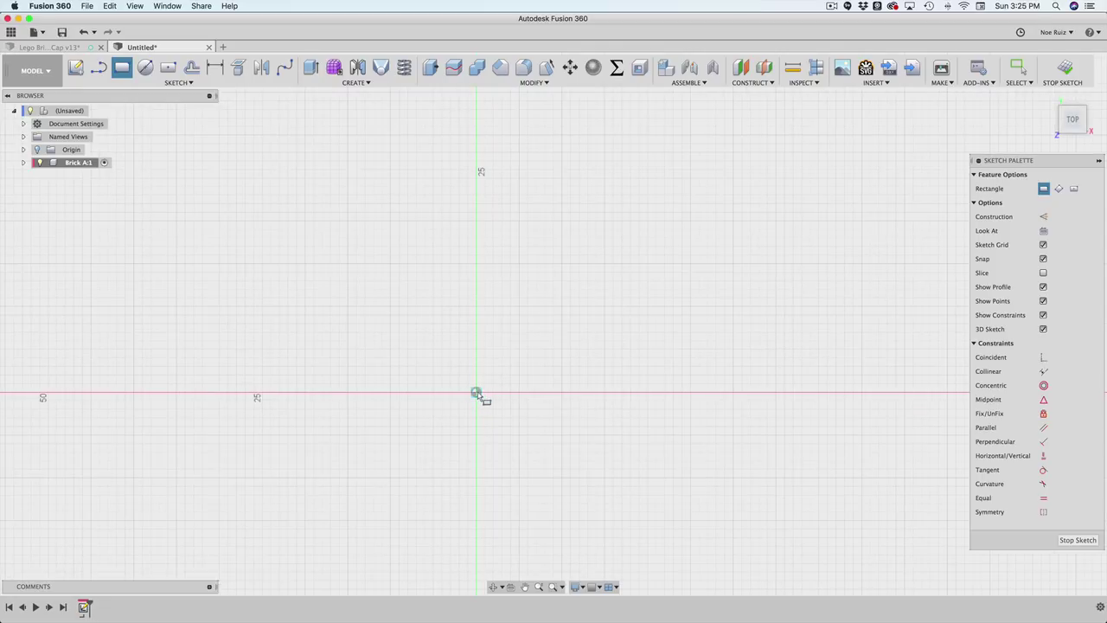
click(475, 392)
click(785, 141)
scroll(776, 306, down, 3)
key(Escape)
drag(743, 247, 710, 283)
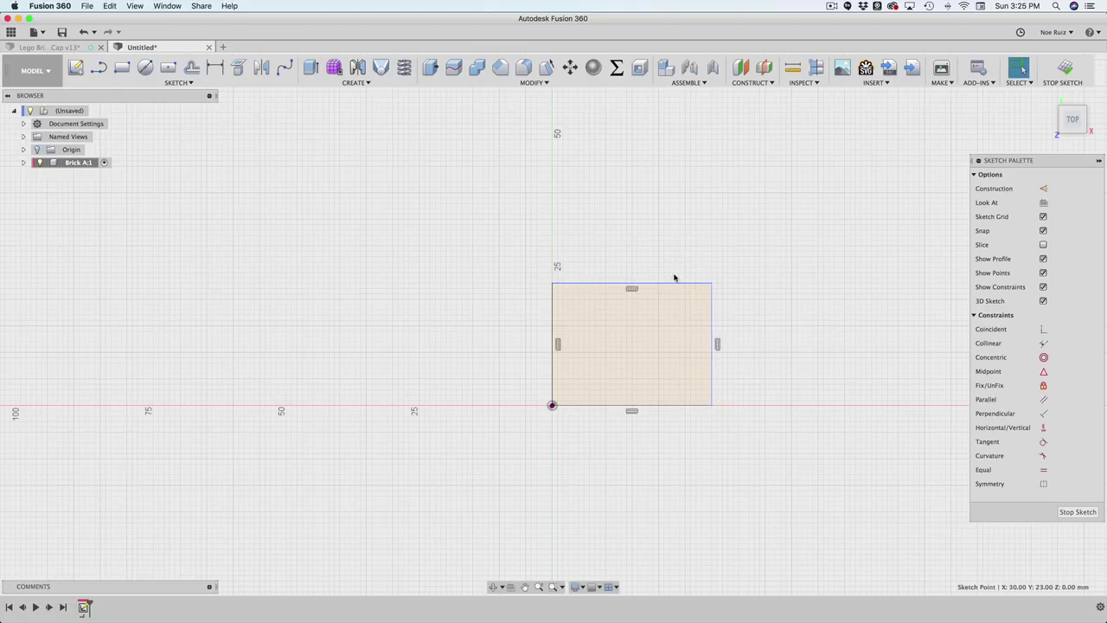
Step: Dimension the rectangle's lower horizontal edge with the expression brick * vert
scroll(674, 256, up, 3)
click(654, 436)
key(d)
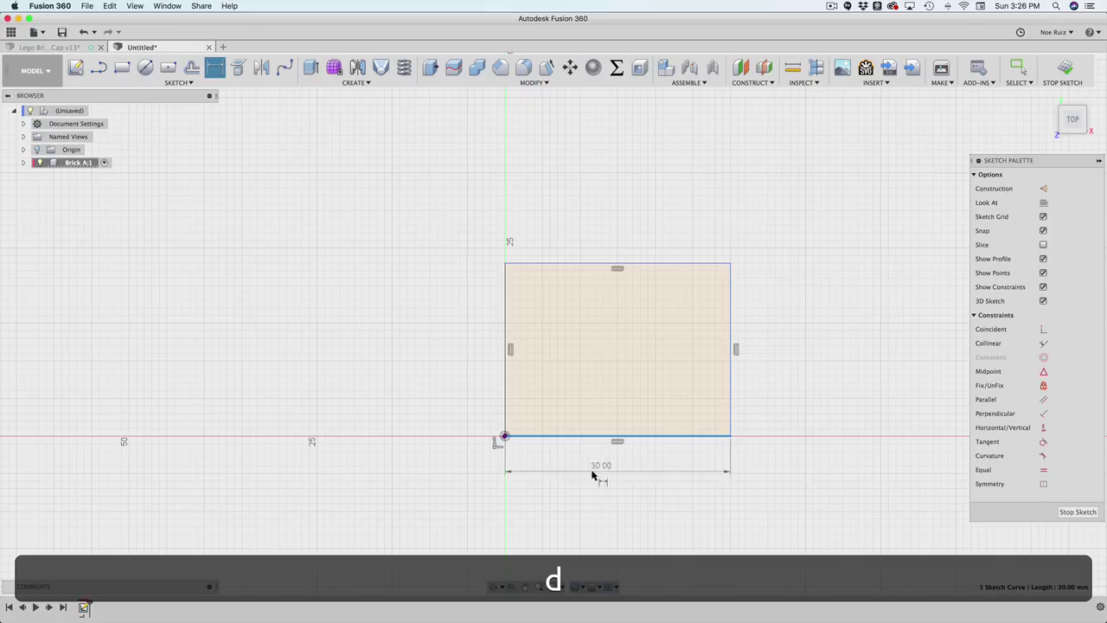
click(648, 479)
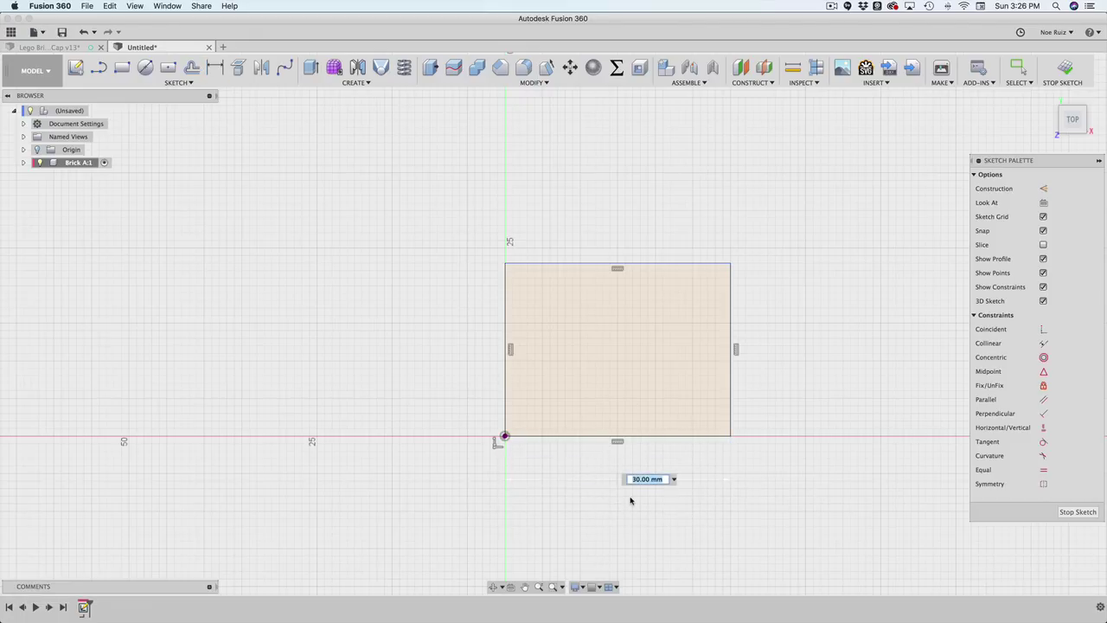
text(brick)
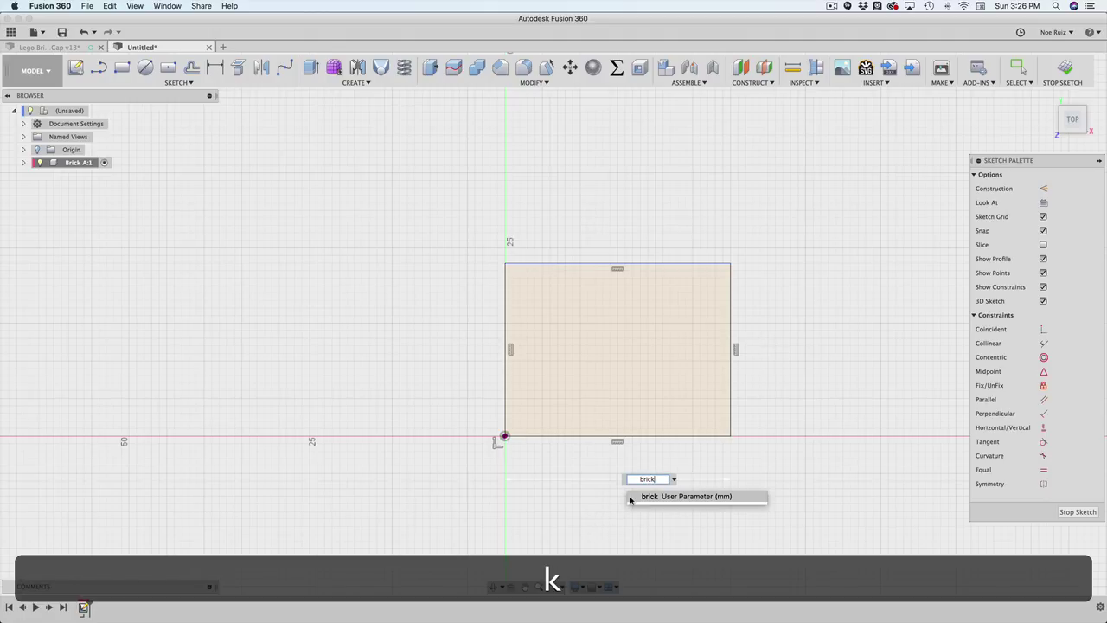
text( *)
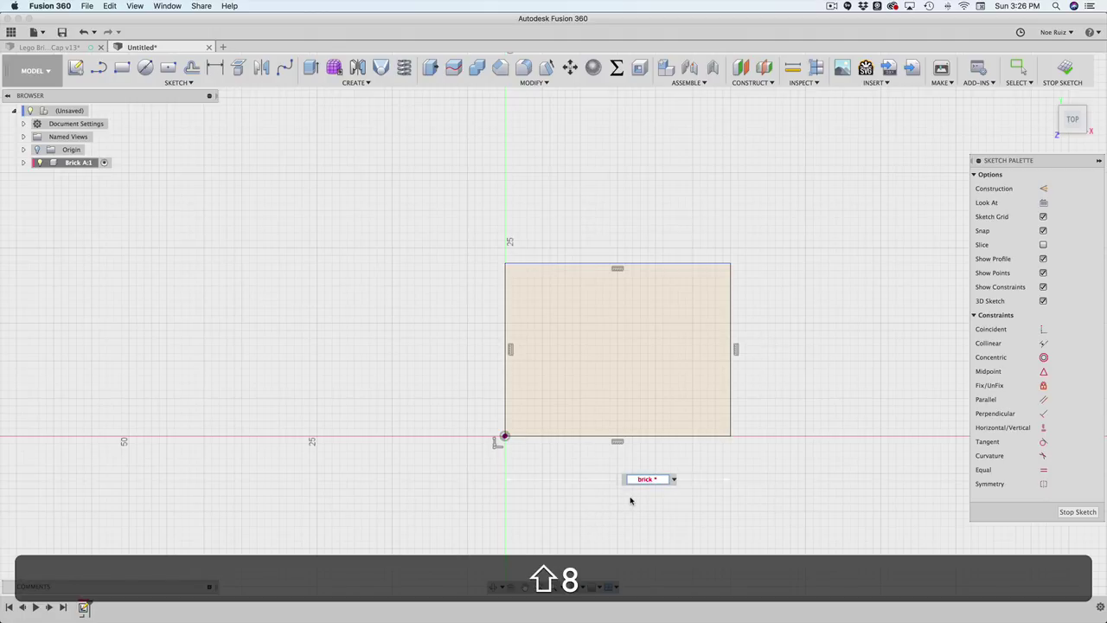
text( vert)
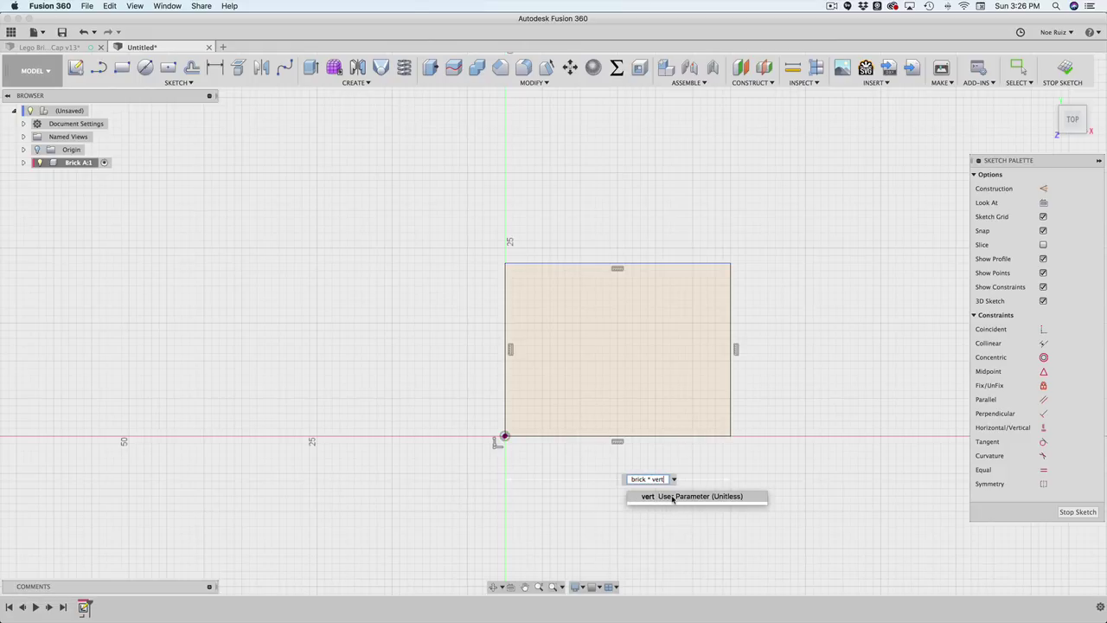
click(664, 496)
key(Return)
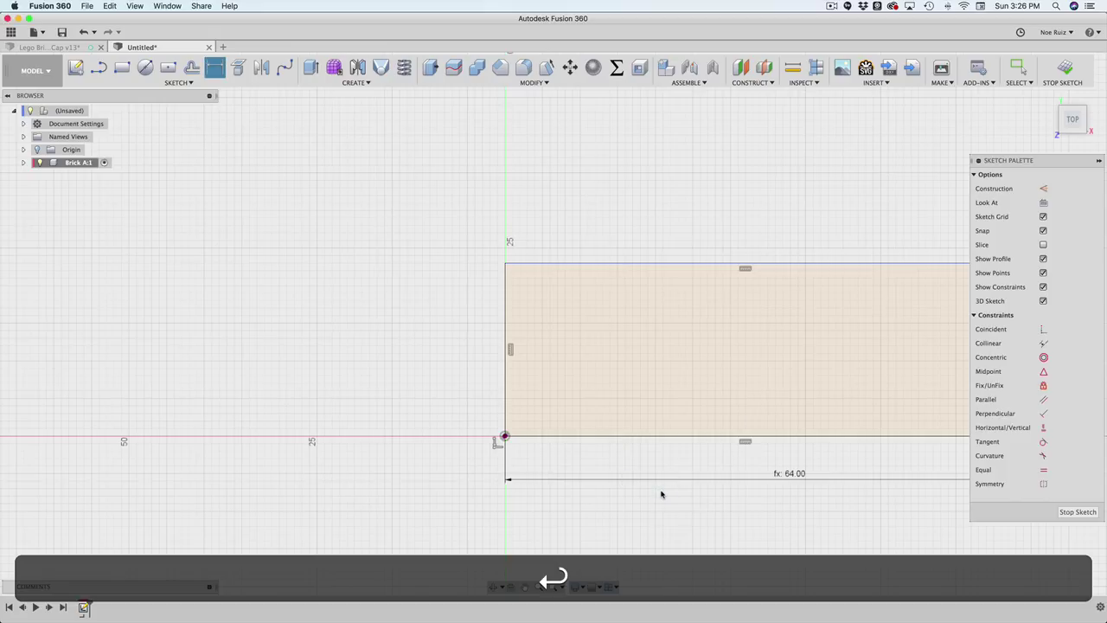
Step: Dimension the rectangle's vertical edge at the origin with the expression brick * horz
scroll(663, 491, down, 2)
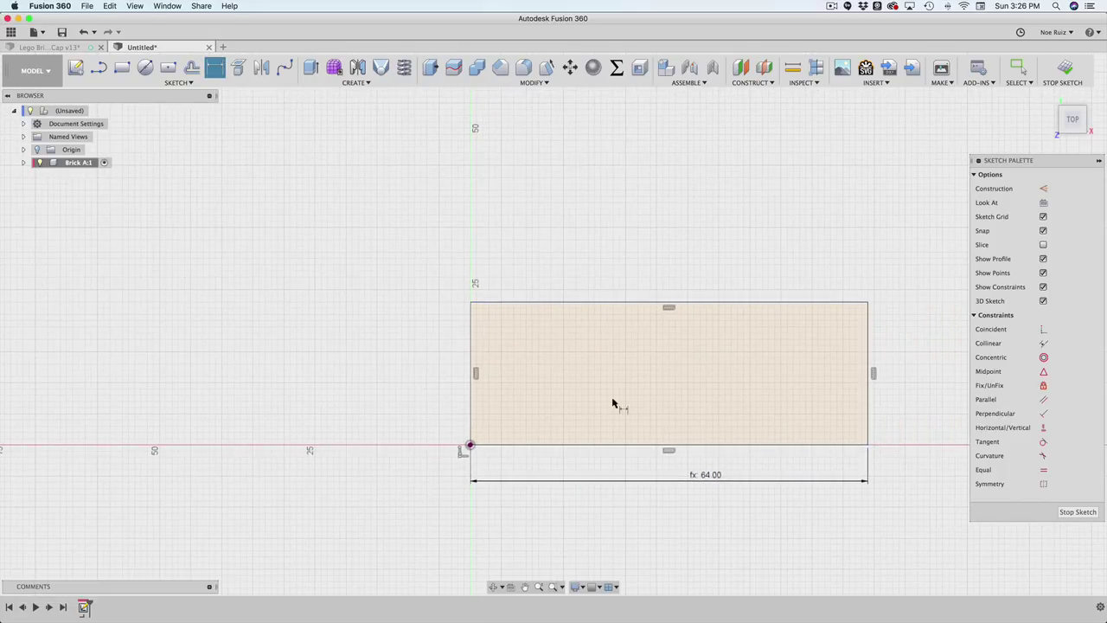
scroll(523, 377, up, 1)
drag(464, 354, 377, 373)
click(378, 373)
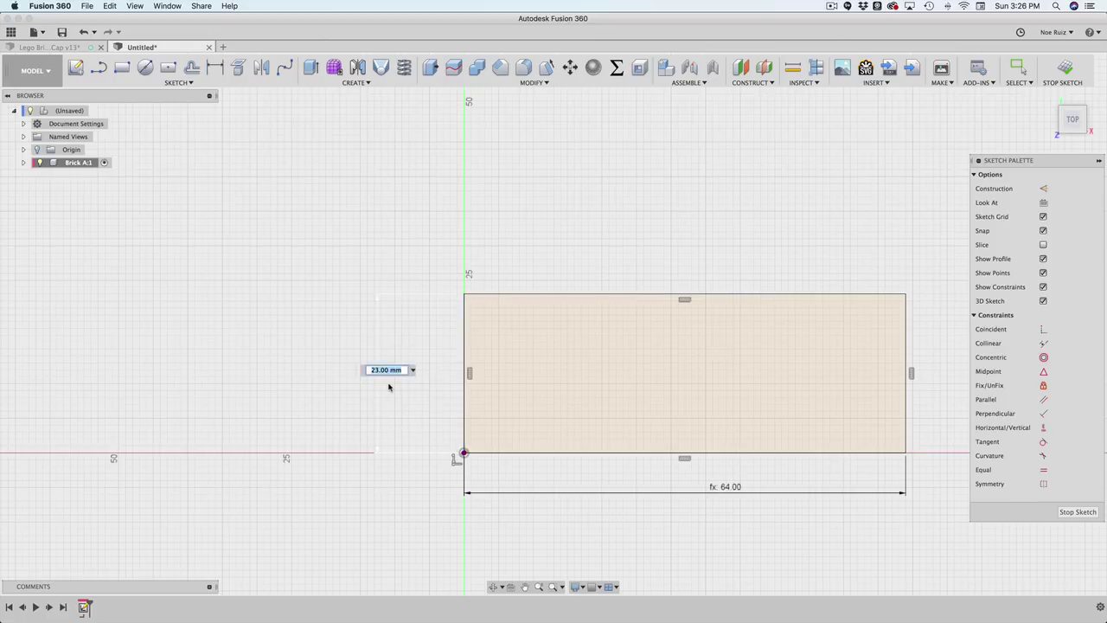
text(brick)
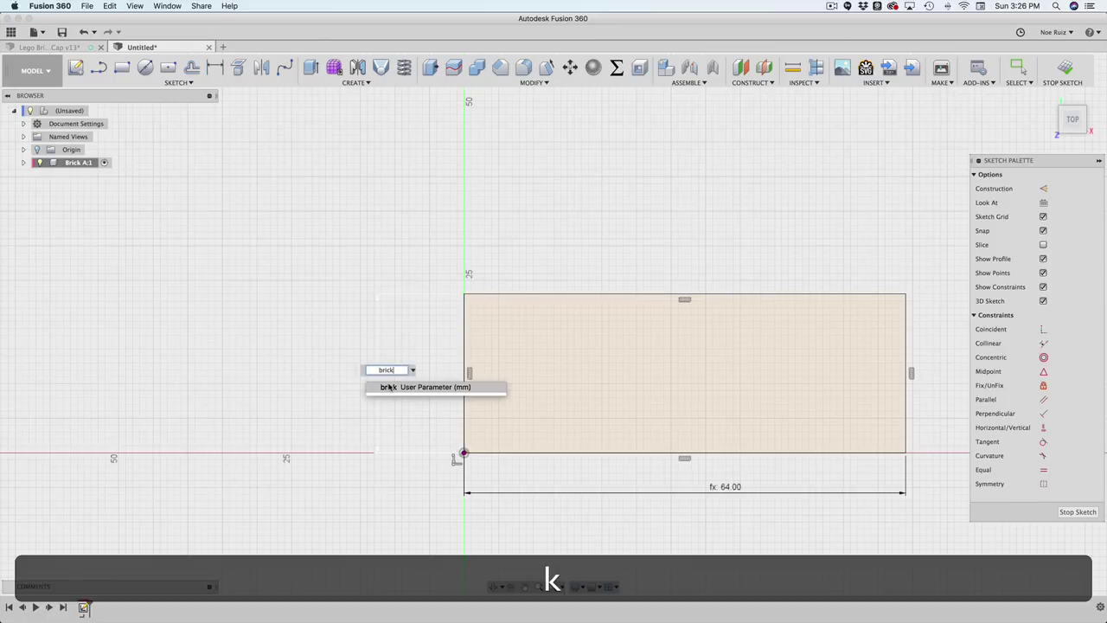
text( * hor)
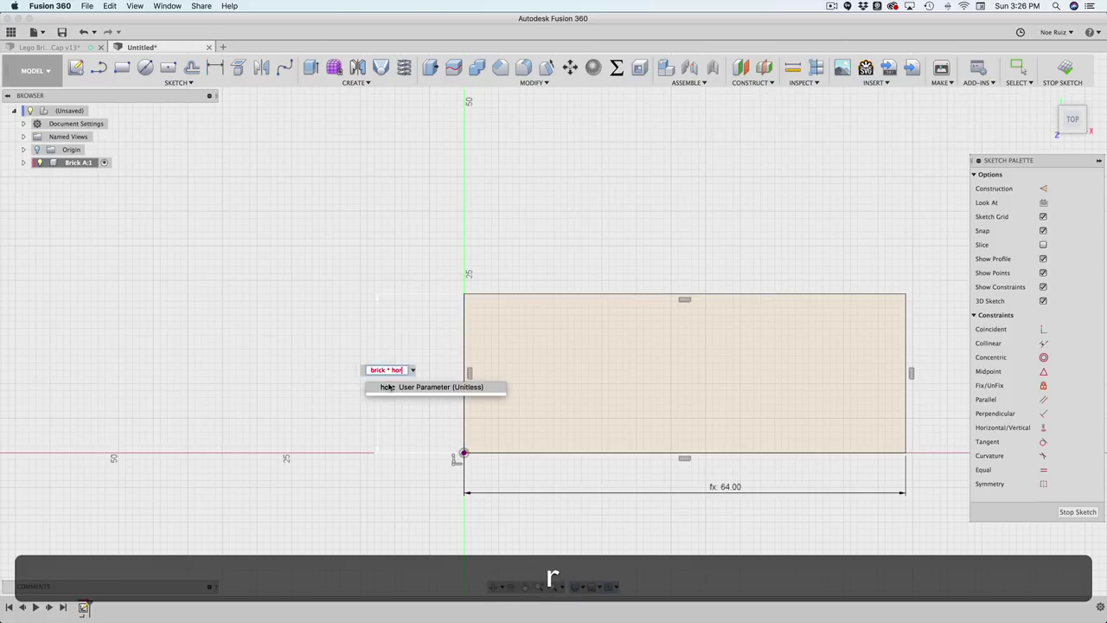
click(389, 387)
key(shift+Return)
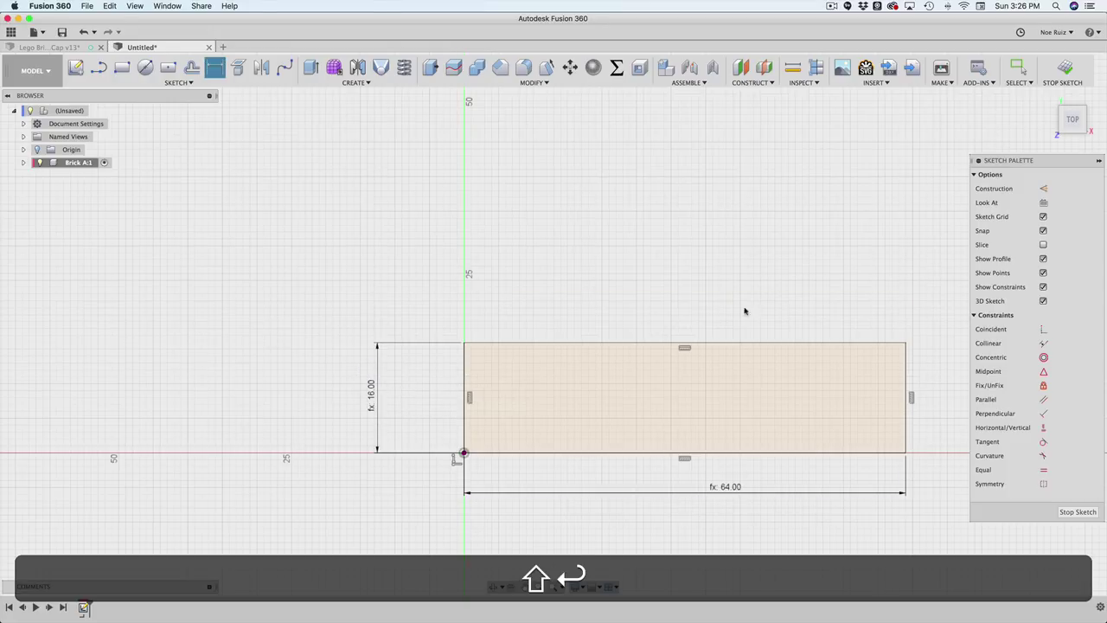
key(Return)
Step: Change the vert user parameter to 4 in the parameters table and close it
middle_drag(737, 298, 659, 254)
text(spara)
key(Return)
click(913, 297)
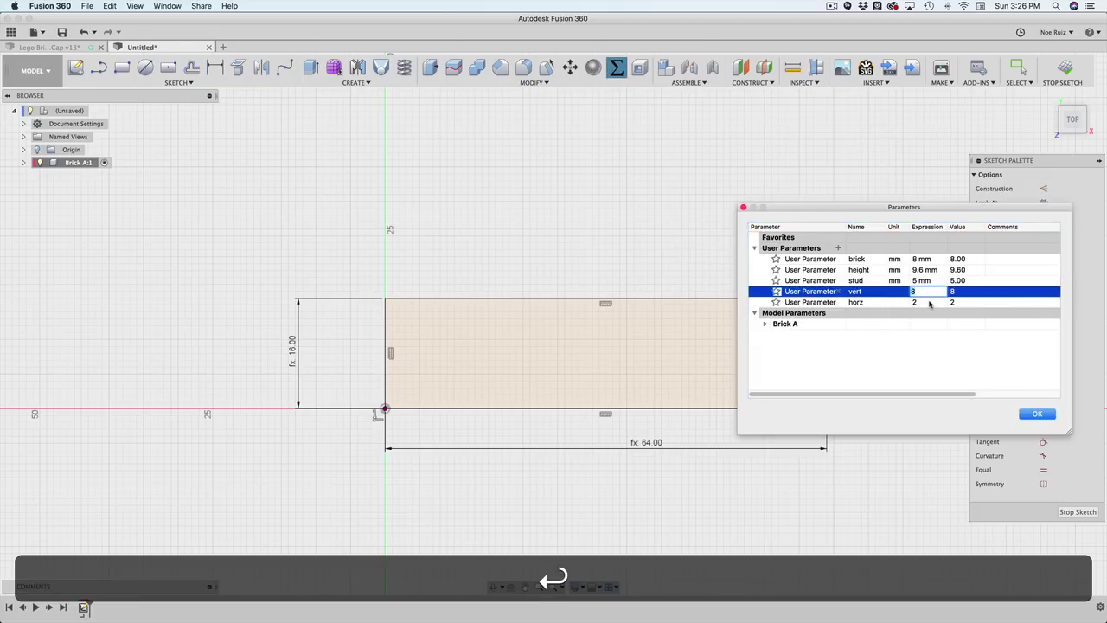
key(Return)
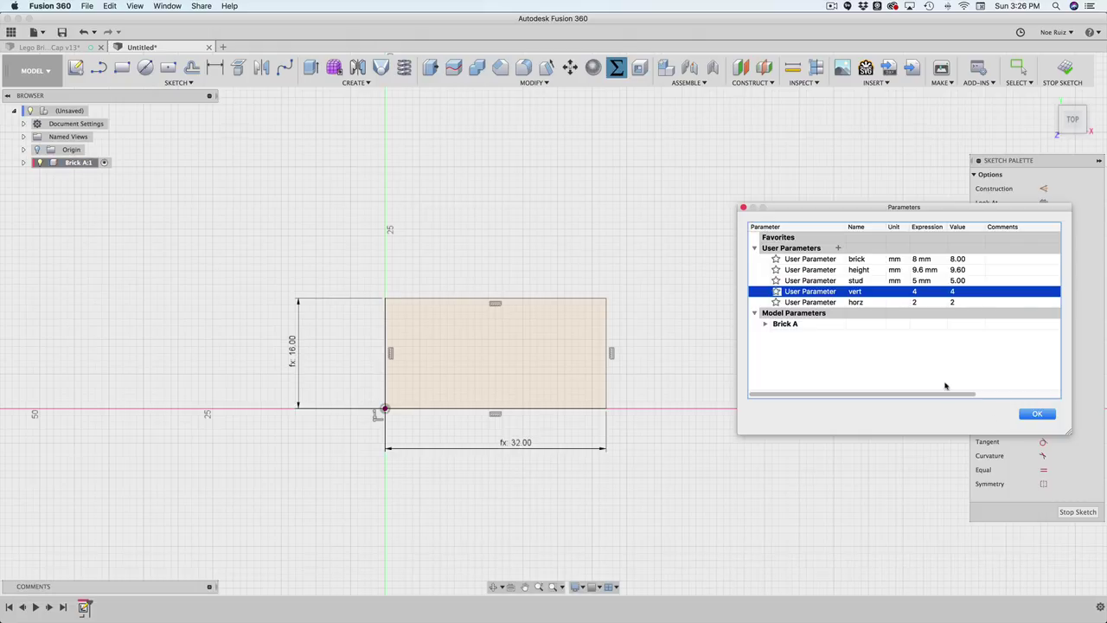
click(1036, 415)
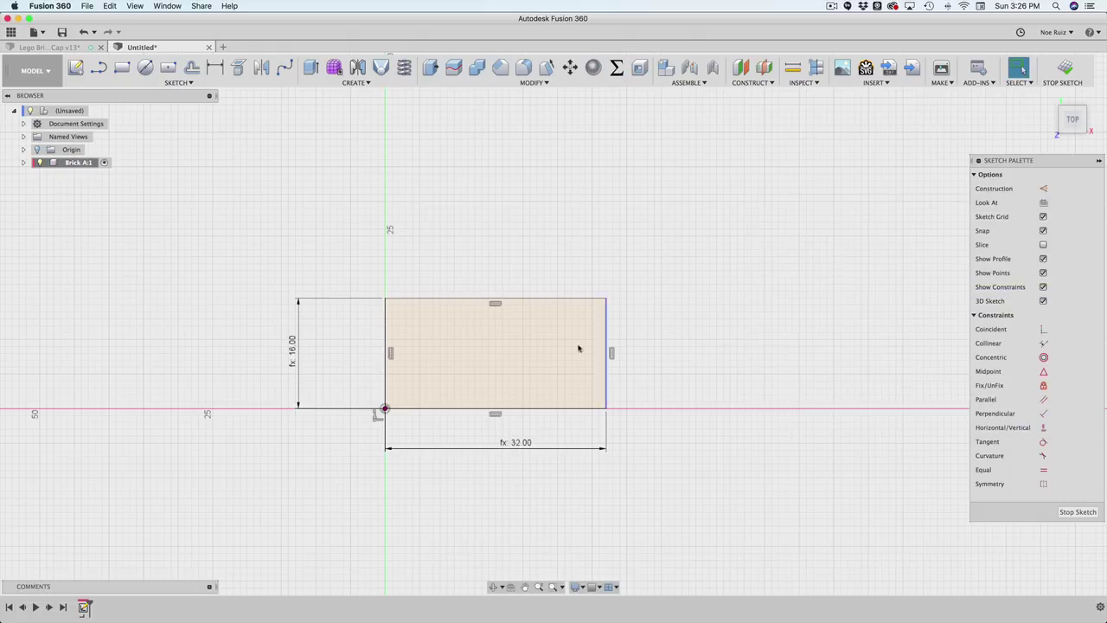
Step: Finish the sketch and extrude the rectangle profile upward as a new body with the distance set to height
scroll(486, 344, up, 5)
scroll(485, 343, down, 2)
click(1076, 71)
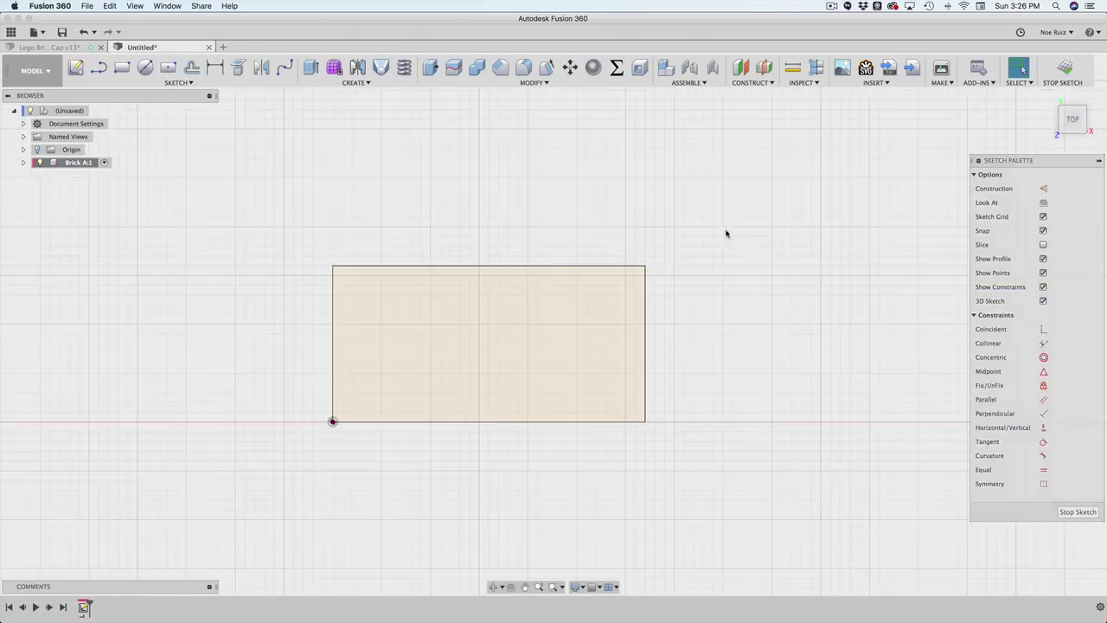
mouse_move(665, 481)
shift+middle_down()
mouse_move(680, 430)
mouse_move(507, 442)
shift+middle_up()
click(507, 442)
middle_drag(472, 386, 518, 287)
scroll(529, 372, up, 3)
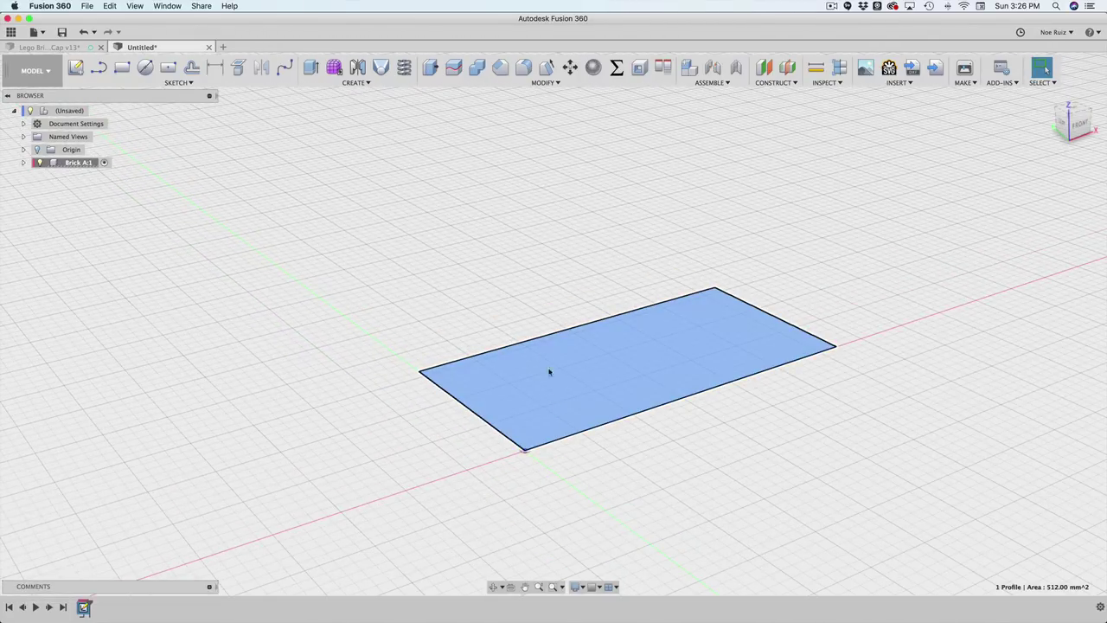
key(e)
drag(632, 346, 635, 217)
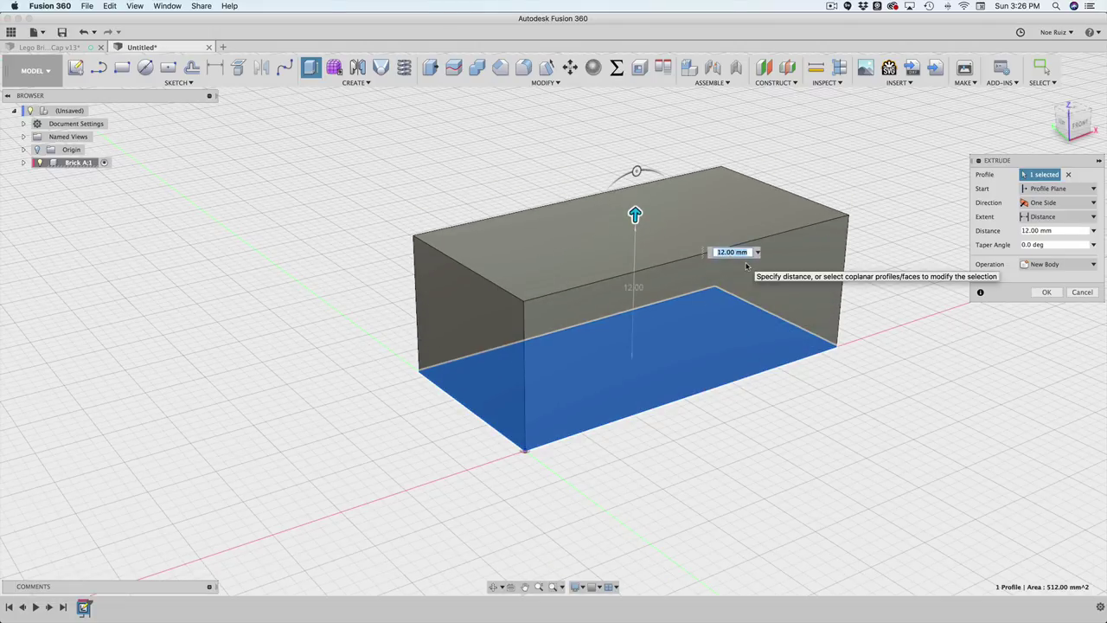
text(heigh)
key(Return)
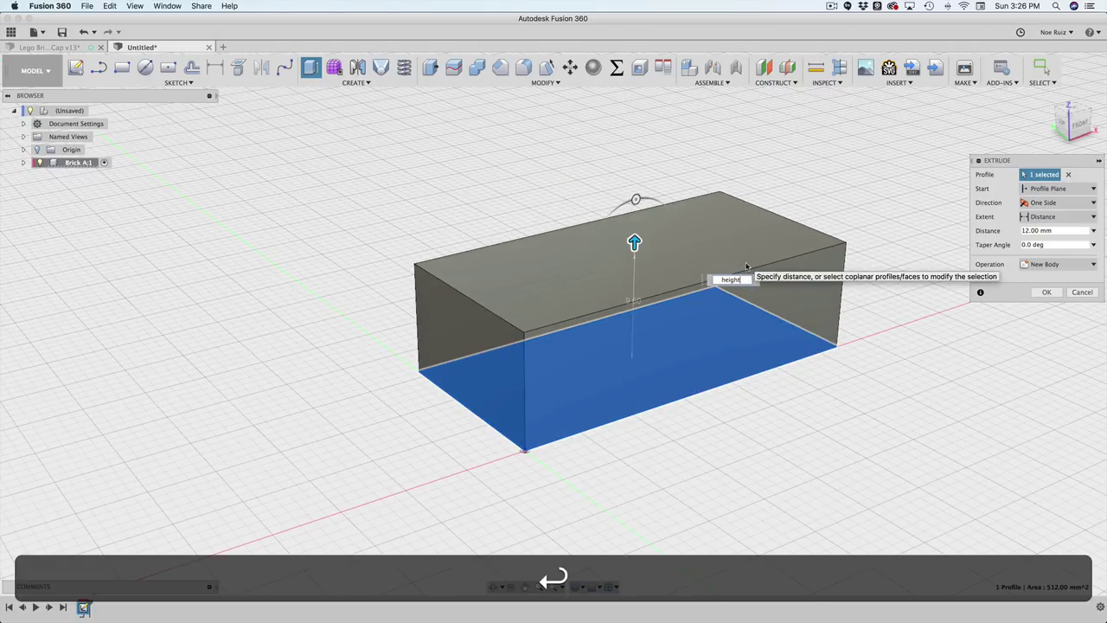
key(Return)
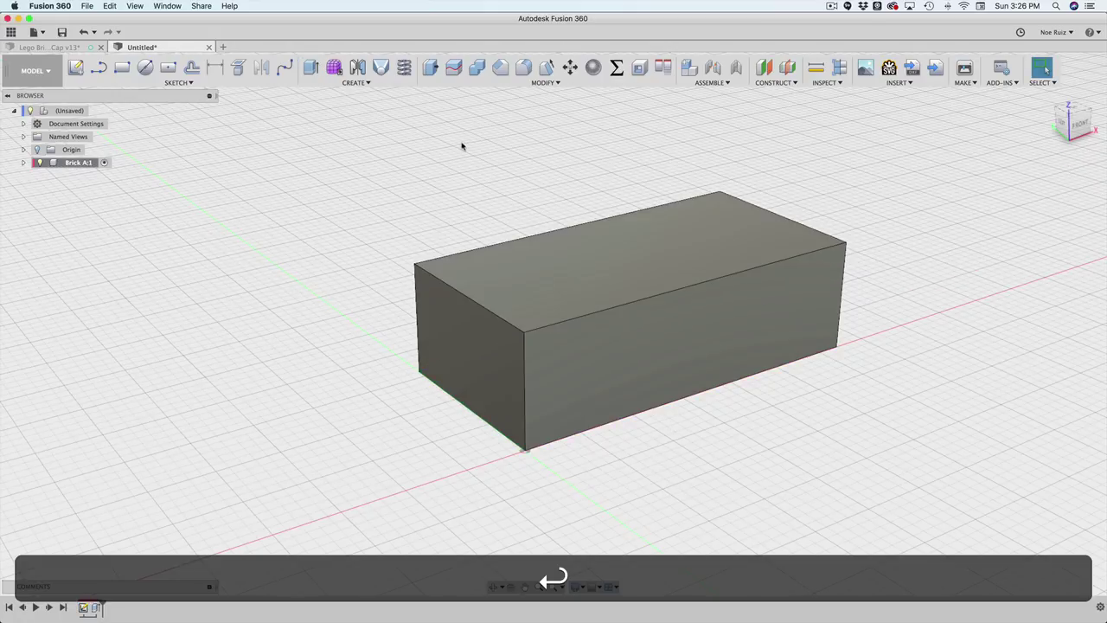
Step: Start a new sketch on the block's top face and view it straight from the top
scroll(487, 172, down, 2)
shift+middle_drag(527, 208, 520, 325)
click(519, 325)
shift+middle_drag(424, 292, 451, 262)
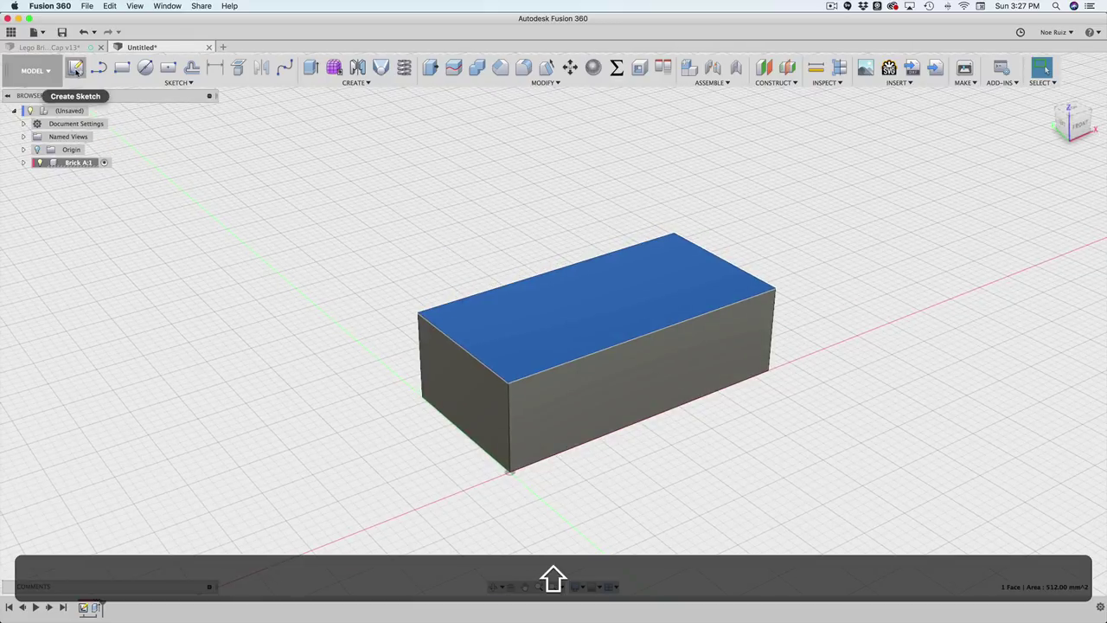
click(75, 67)
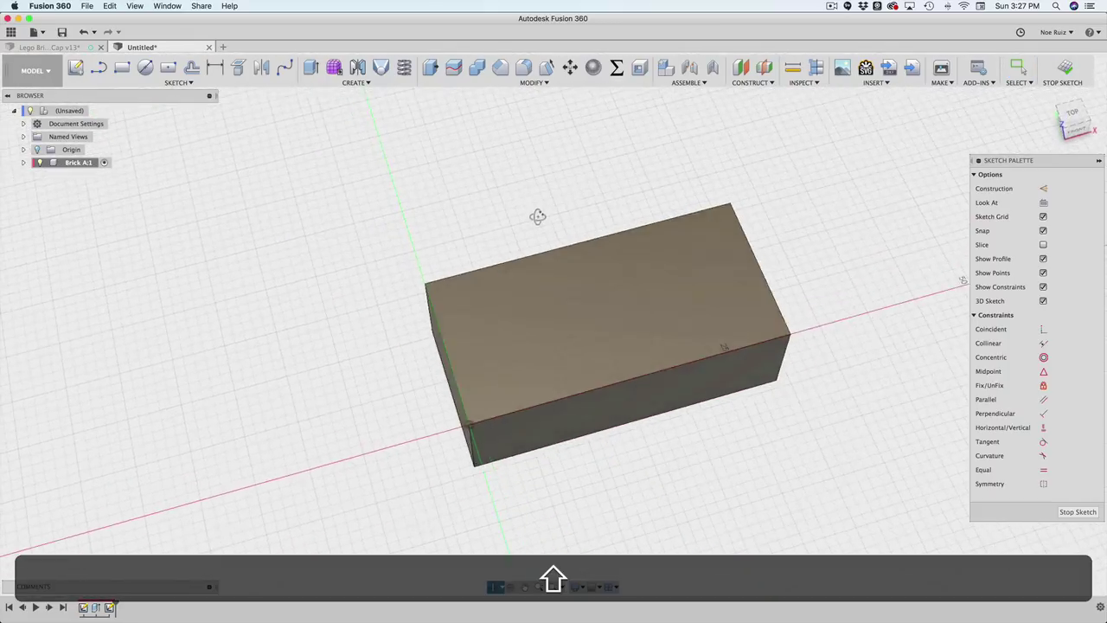
shift+middle_drag(536, 207, 479, 318)
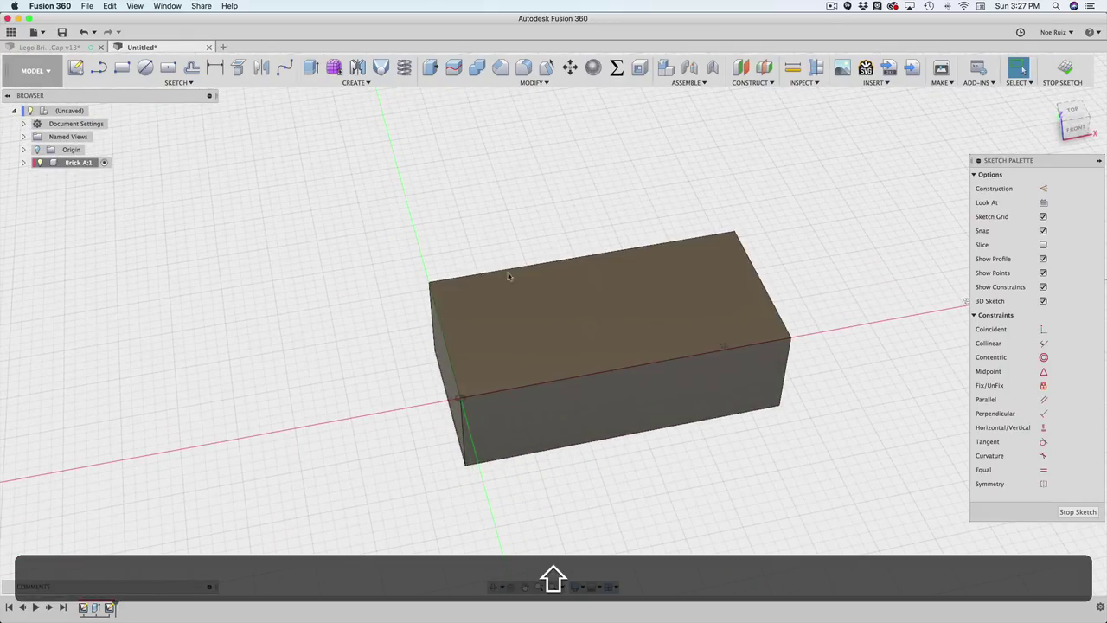
scroll(505, 289, up, 4)
click(1072, 109)
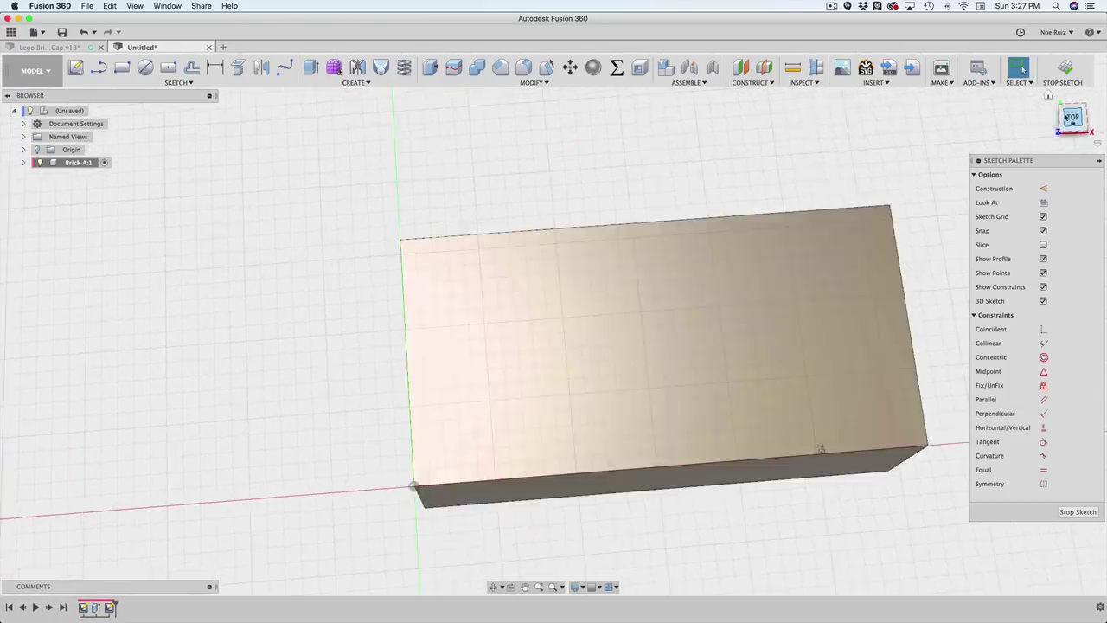
Step: Draw a circle with diameter stud on the top face and move its centre to about 7 mm across and 8 mm up from the origin
key(c)
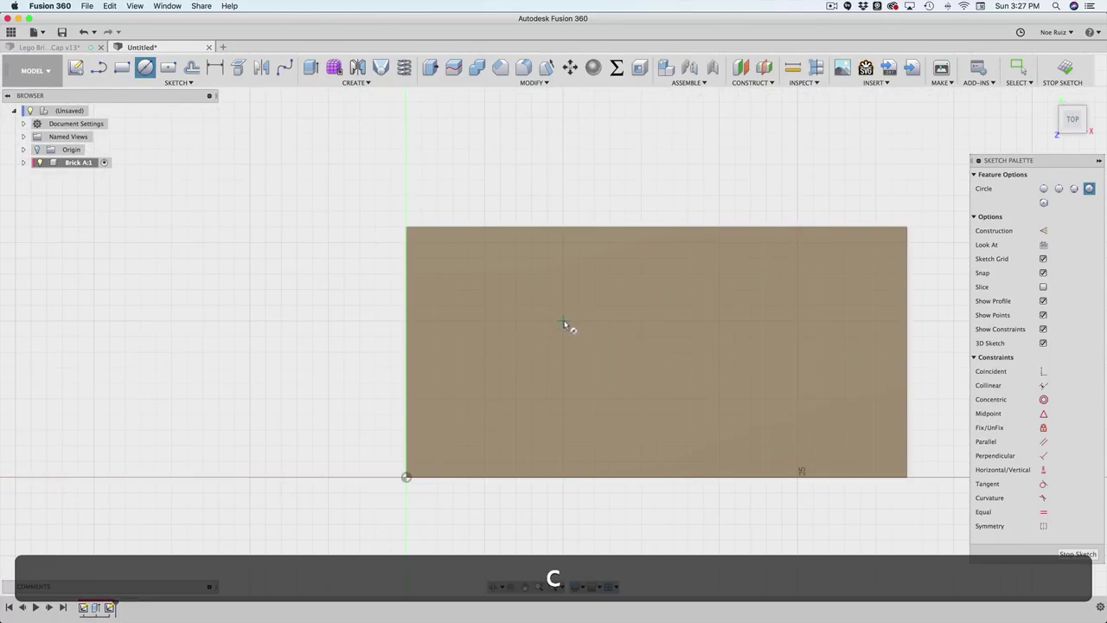
text(stud)
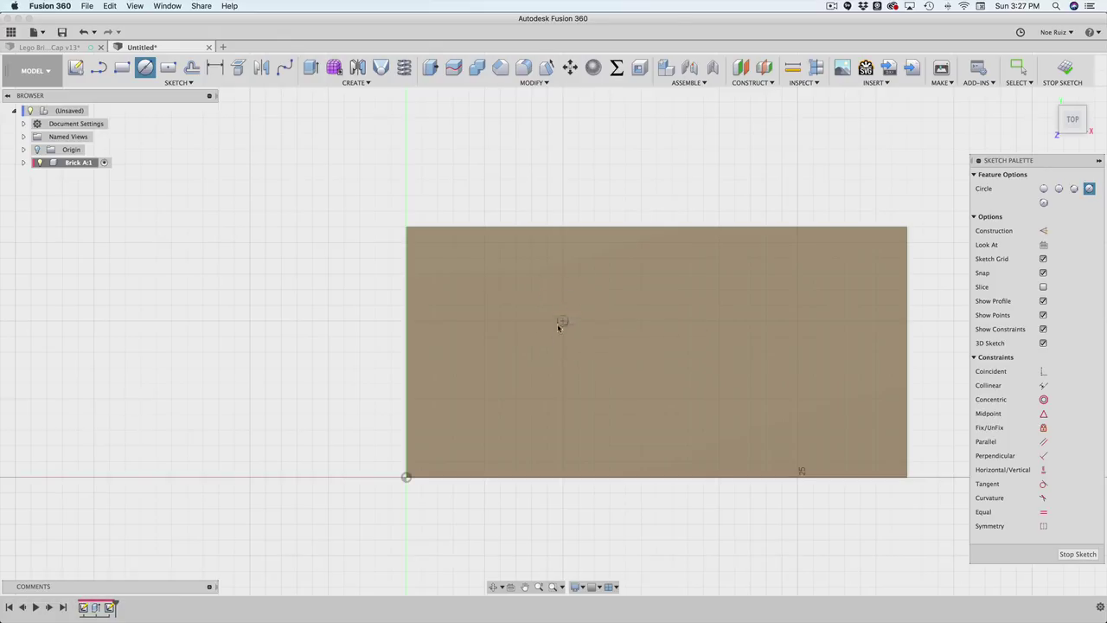
click(562, 321)
text(stud)
key(Return)
key(Return)
key(Escape)
scroll(574, 317, up, 2)
scroll(575, 318, down, 1)
mouse_move(539, 314)
mouse_down()
mouse_move(618, 395)
mouse_move(556, 421)
mouse_move(482, 405)
mouse_move(550, 397)
mouse_move(494, 368)
mouse_move(514, 370)
mouse_move(514, 353)
mouse_up()
Step: Dimension the horizontal distance from the block's short edge at the origin to the circle with the expression brick / 2
key(d)
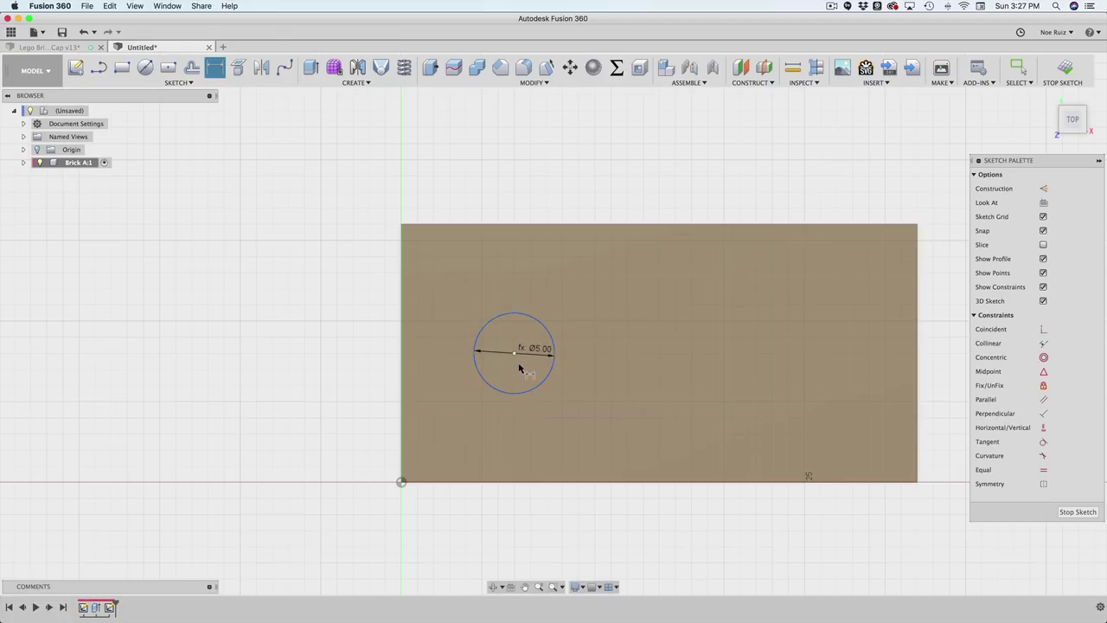
click(524, 393)
click(401, 340)
click(427, 509)
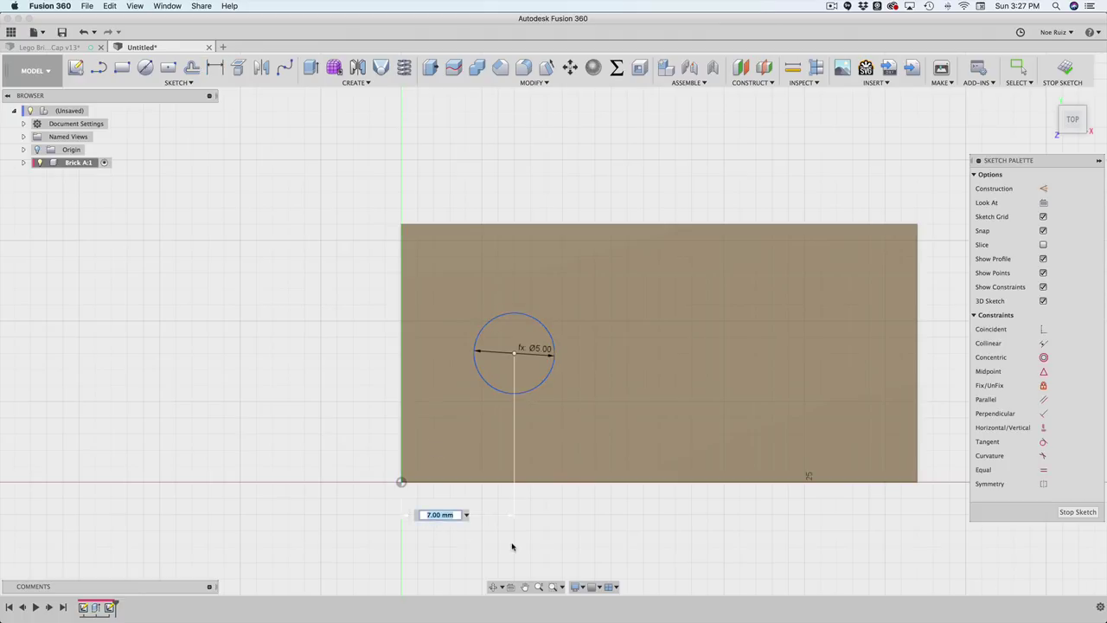
text(brick / )
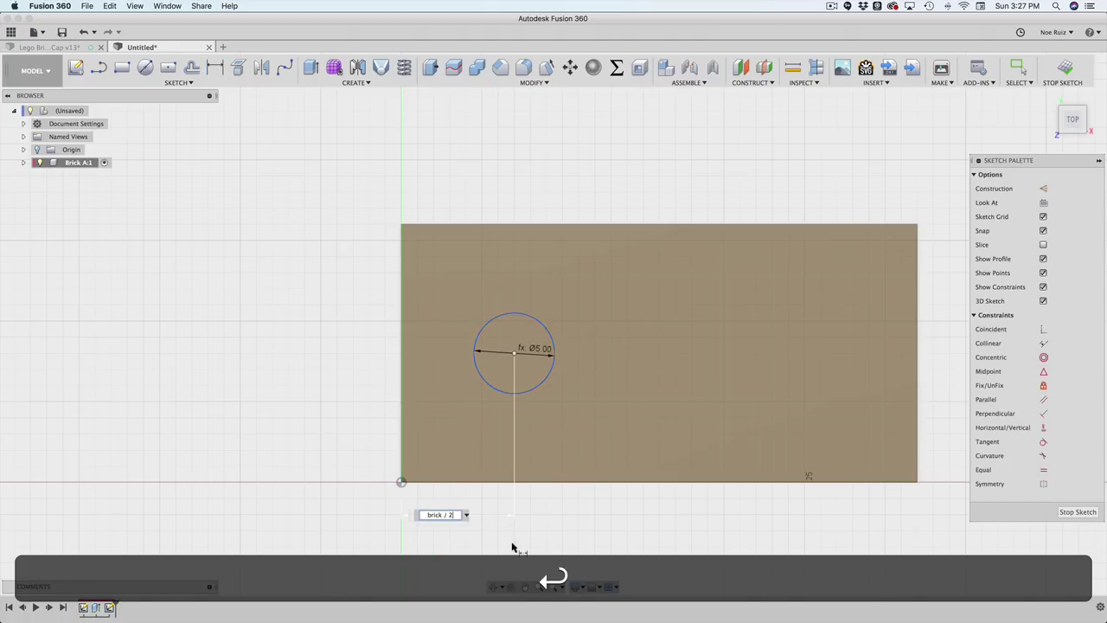
text(2)
key(Return)
Step: Dimension the vertical distance from the block's long edge at the origin to the circle's centre with the expression brick/2
click(467, 369)
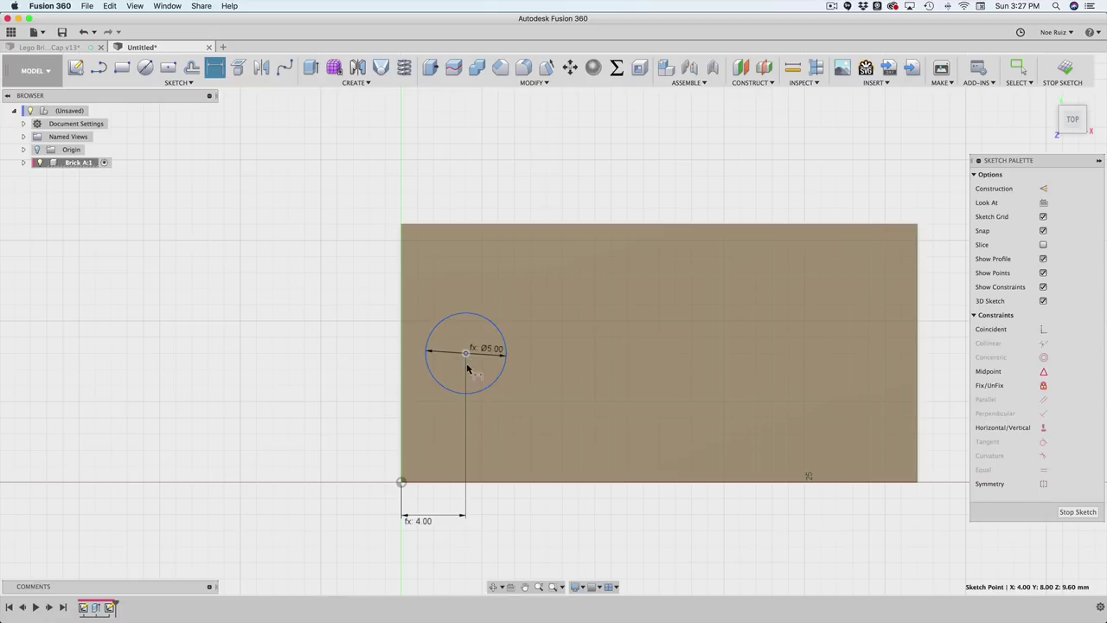
click(474, 481)
click(327, 432)
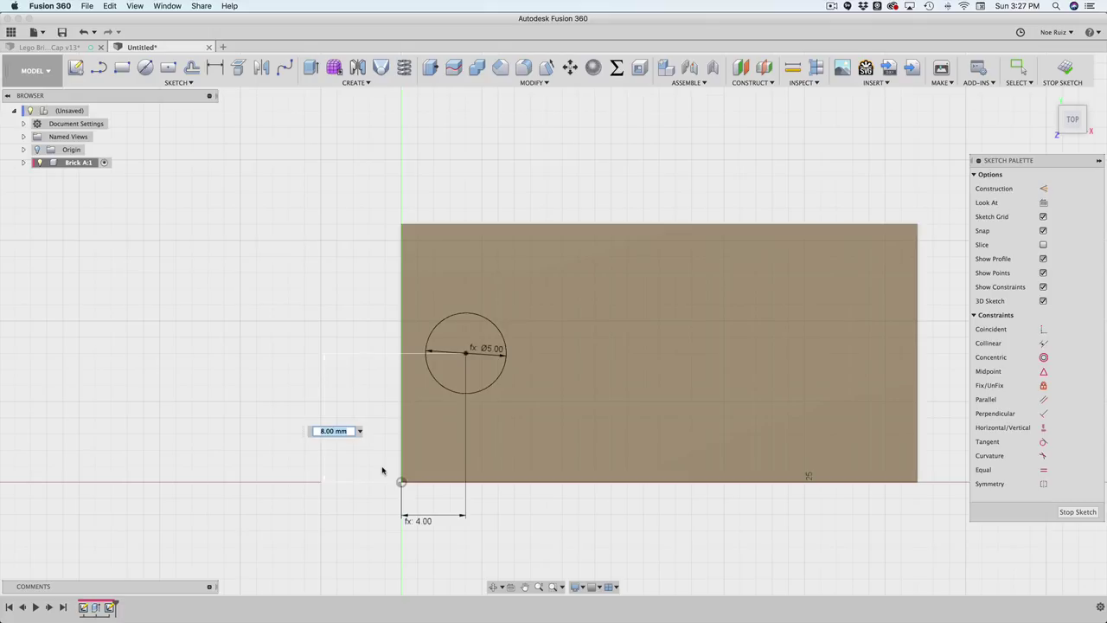
text(brick/2)
key(Return)
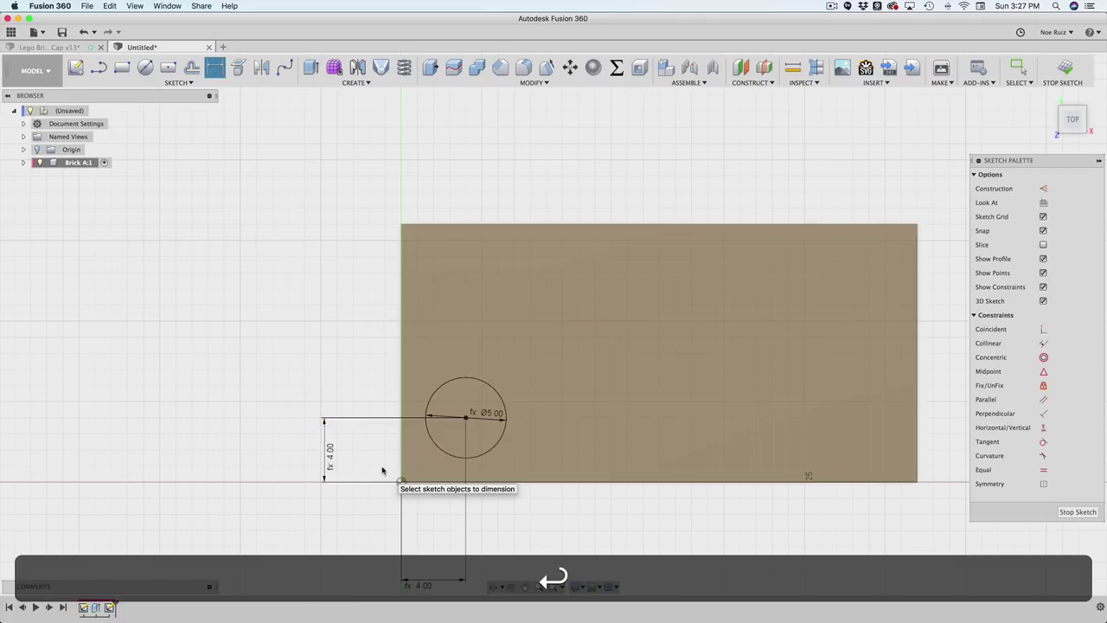
key(Escape)
scroll(383, 493, down, 1)
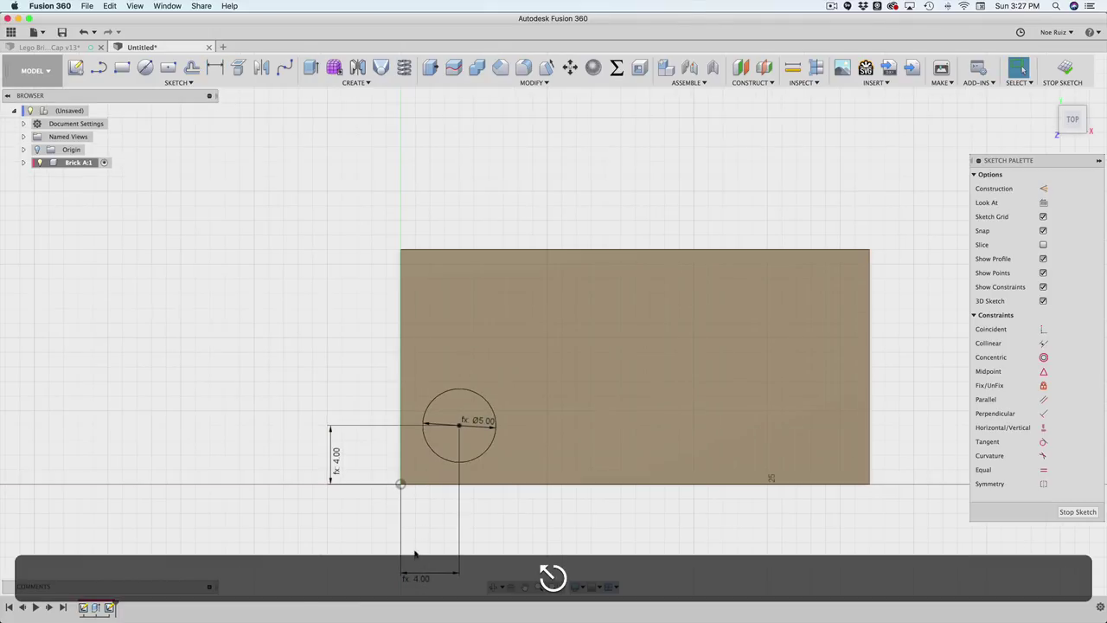
Step: Finish the sketch and extrude the circle 1.8 mm upward from the block's top face to form the stud
scroll(415, 554, up, 2)
click(478, 371)
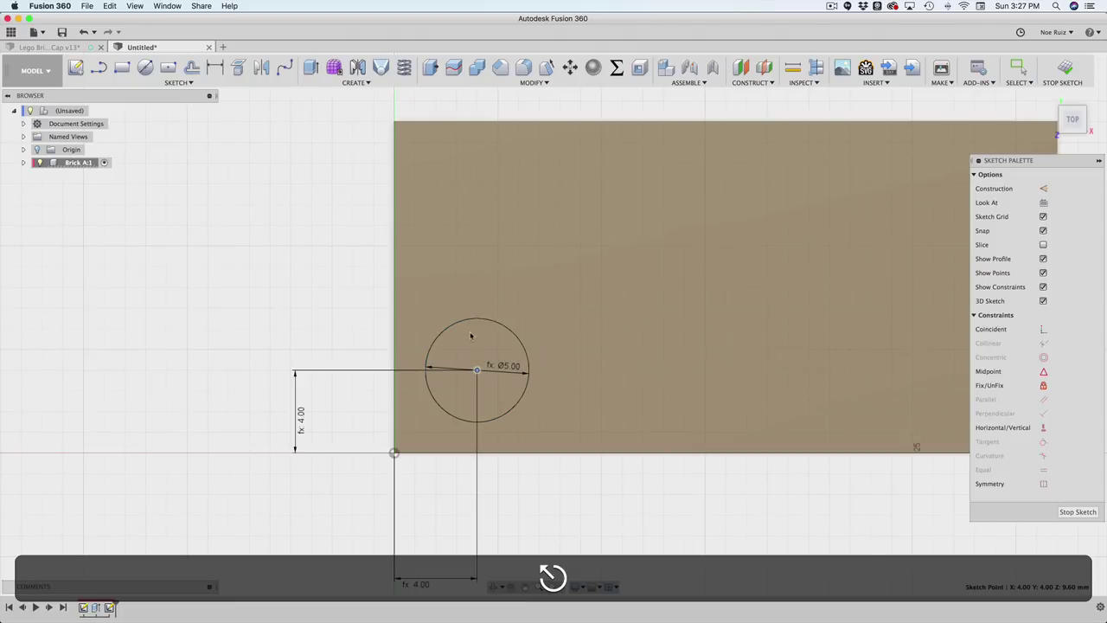
click(526, 354)
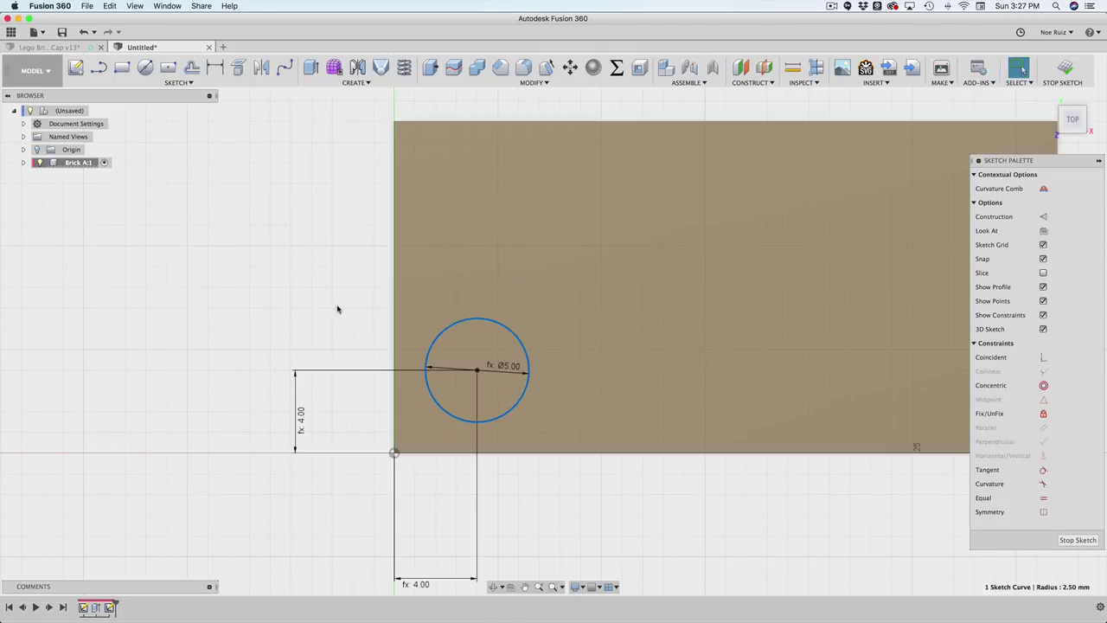
click(346, 309)
scroll(300, 394, down, 1)
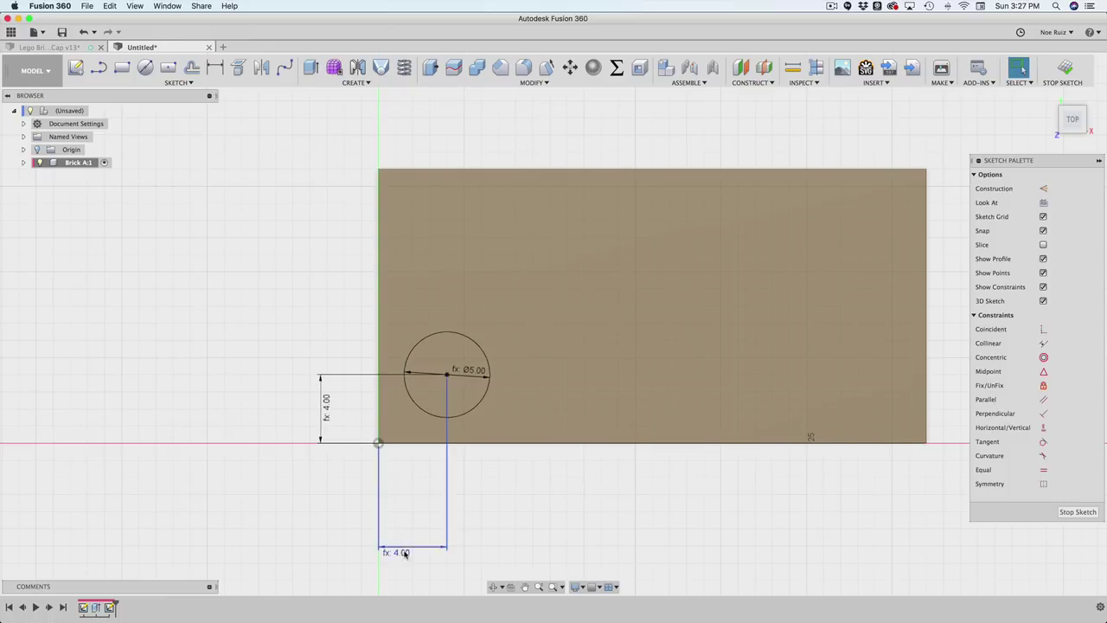
click(1064, 68)
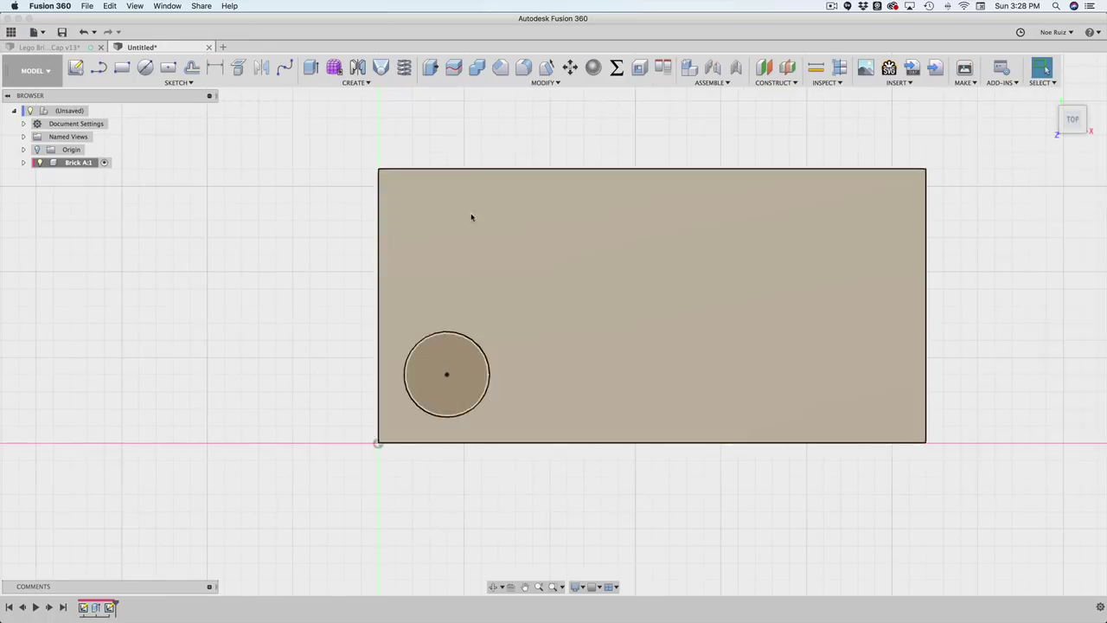
shift+middle_drag(251, 406, 496, 337)
click(516, 328)
key(e)
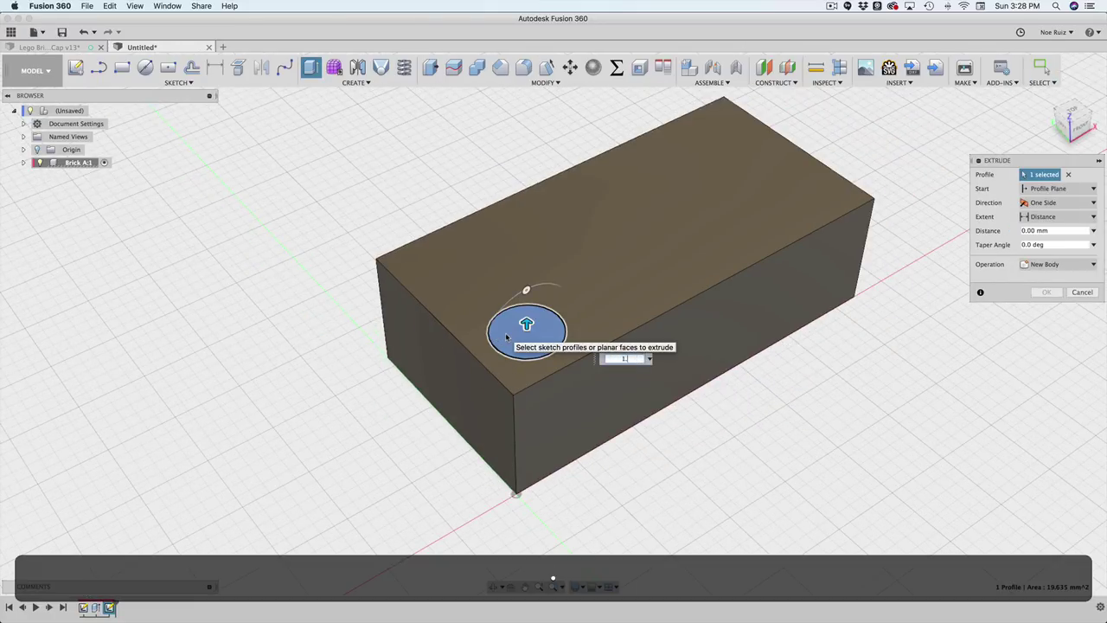
key(Return)
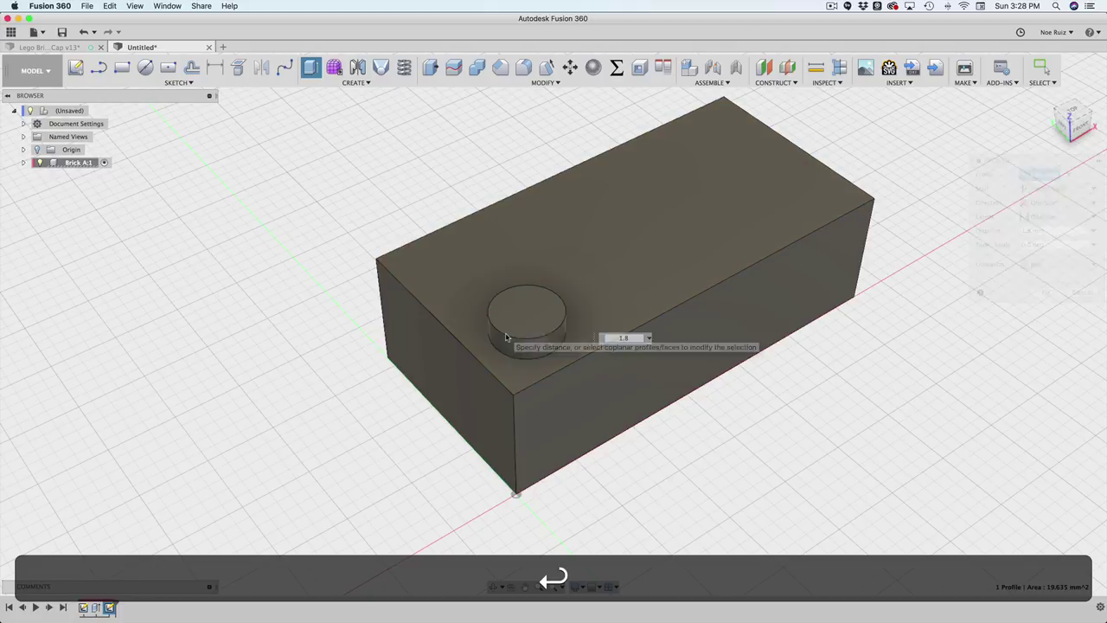
Step: Start a rectangular pattern of type Features and choose the stud's extrusion as the object
shift+middle_drag(458, 375, 389, 391)
shift+middle_drag(394, 441, 493, 390)
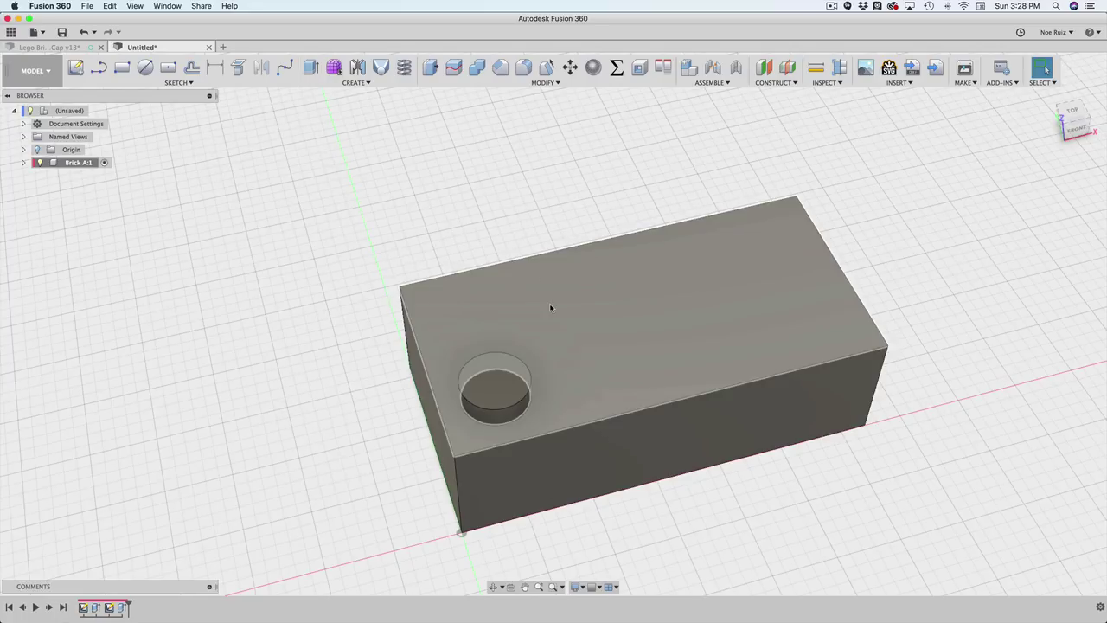
key(s)
text(para)
key(super+a)
text(patt)
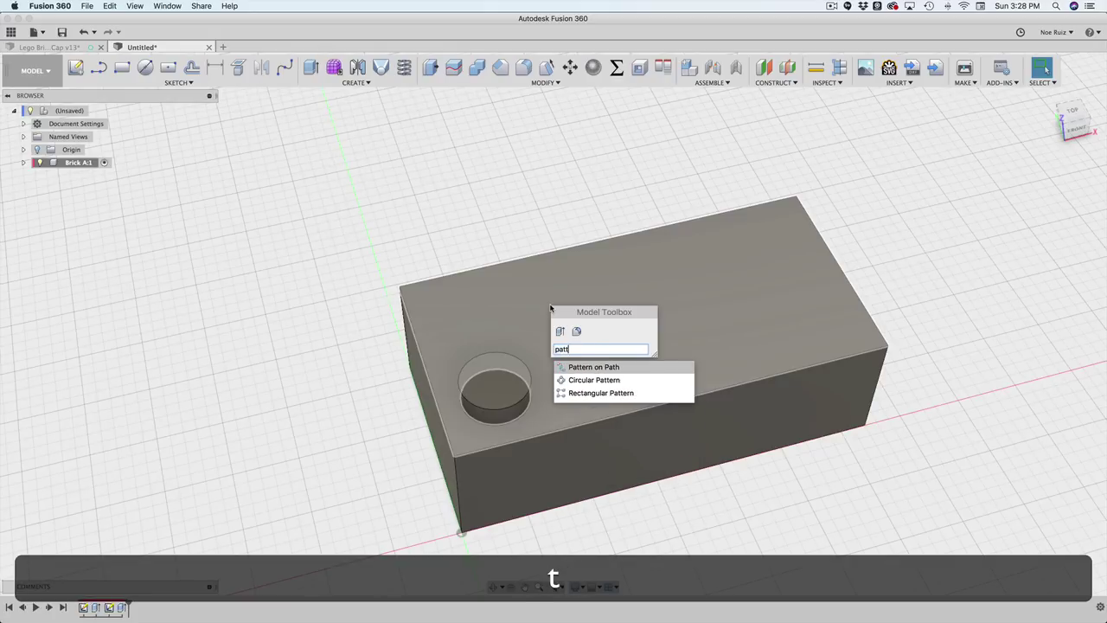
click(622, 395)
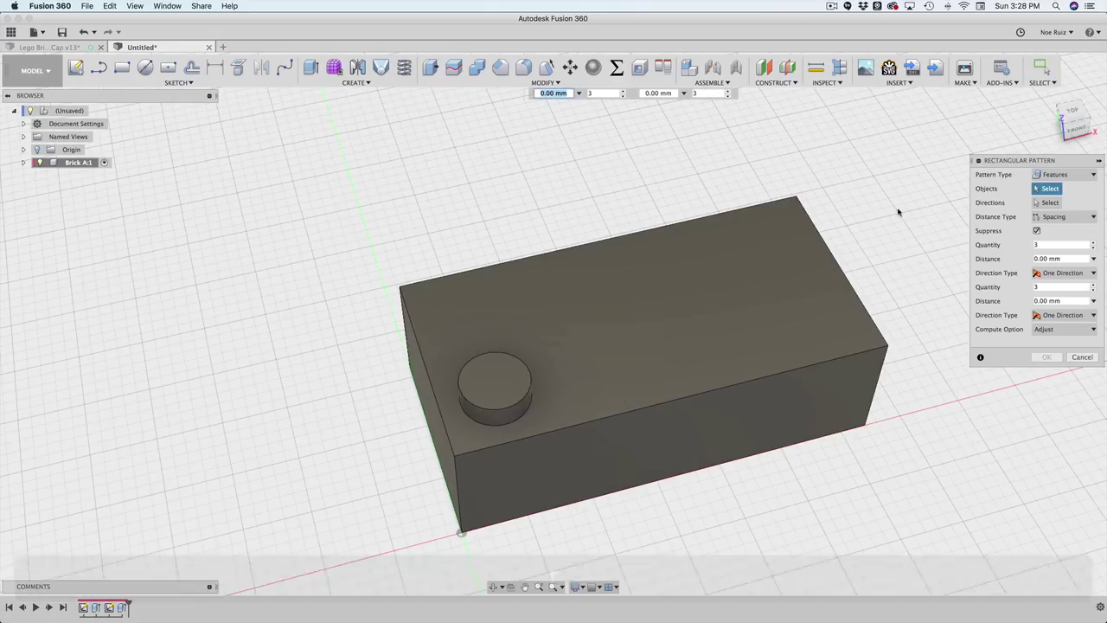
click(1048, 175)
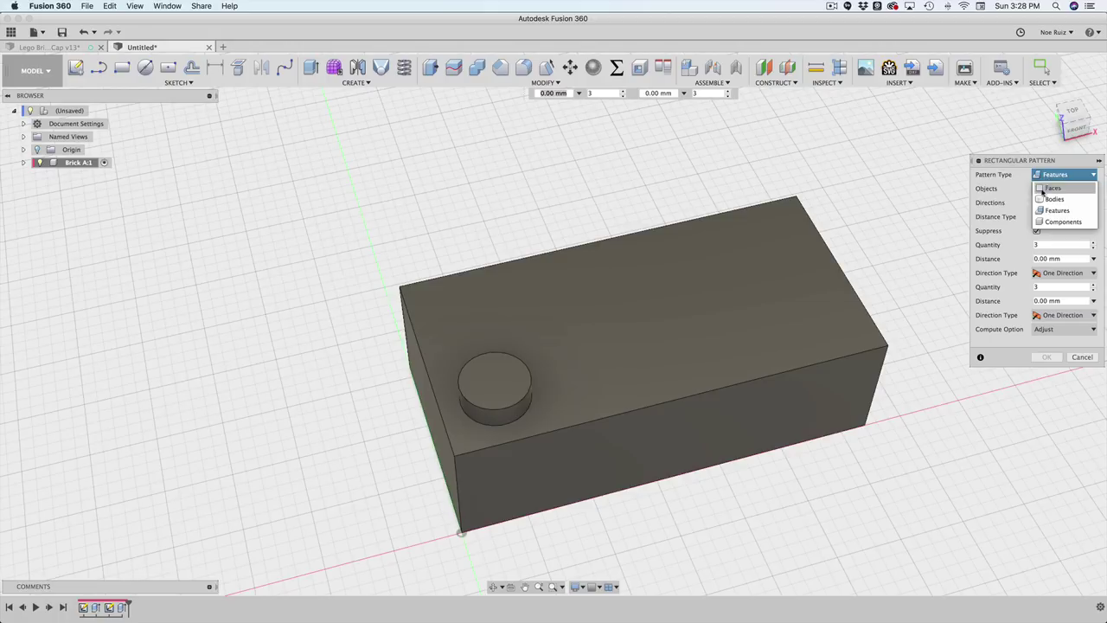
key(Escape)
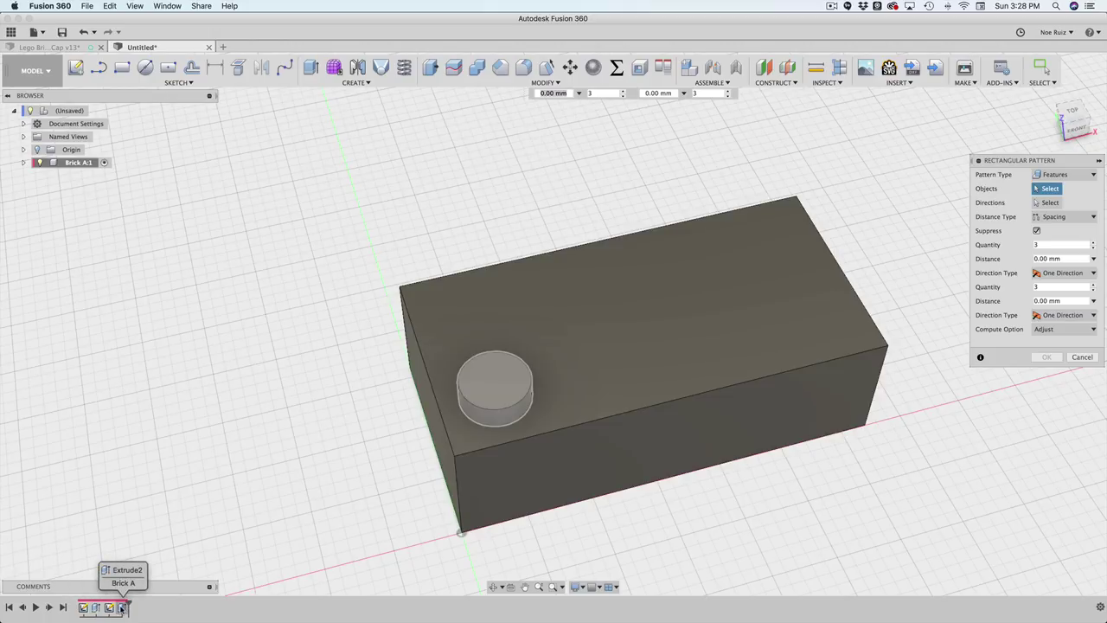
click(122, 607)
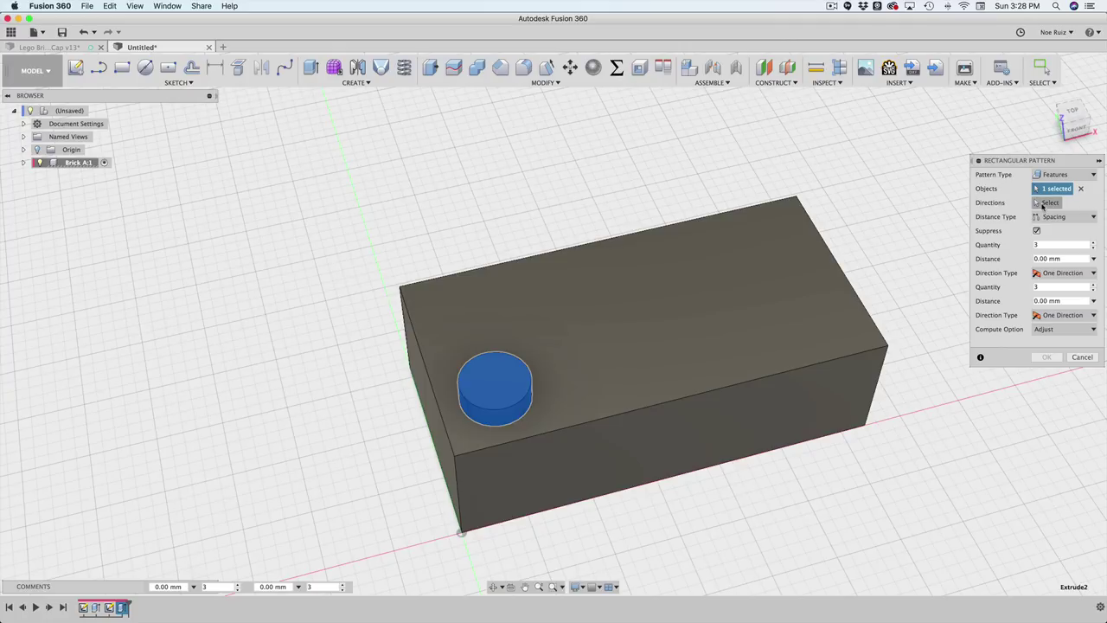
Step: Set the pattern direction along the block's long top front edge, with spacings of 9 mm along it and 4 mm across it
click(619, 414)
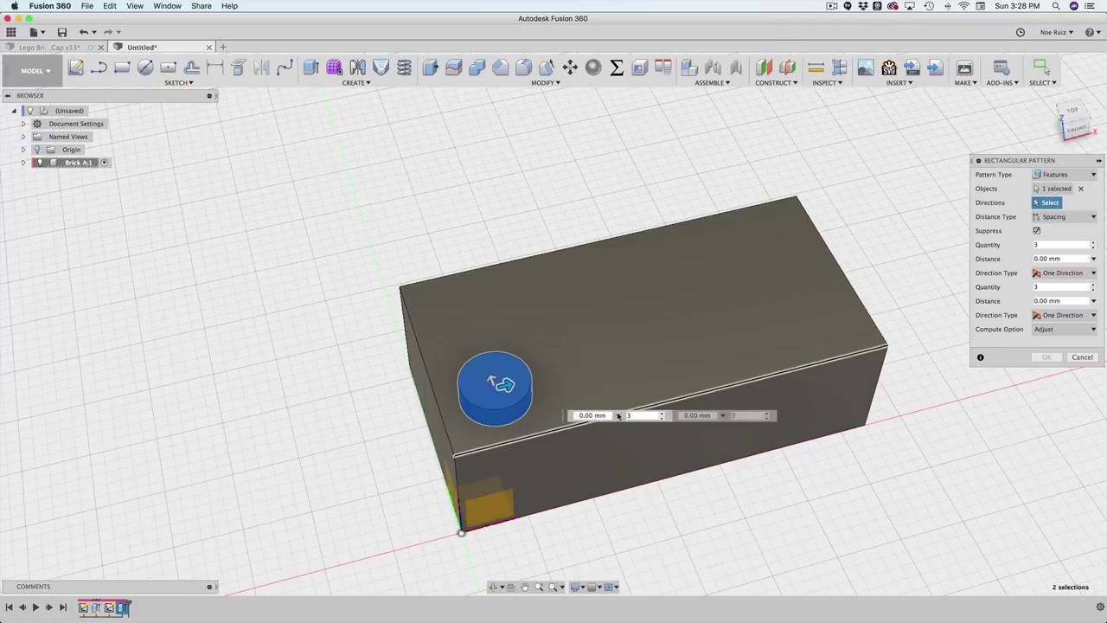
drag(510, 385, 619, 358)
drag(491, 379, 469, 334)
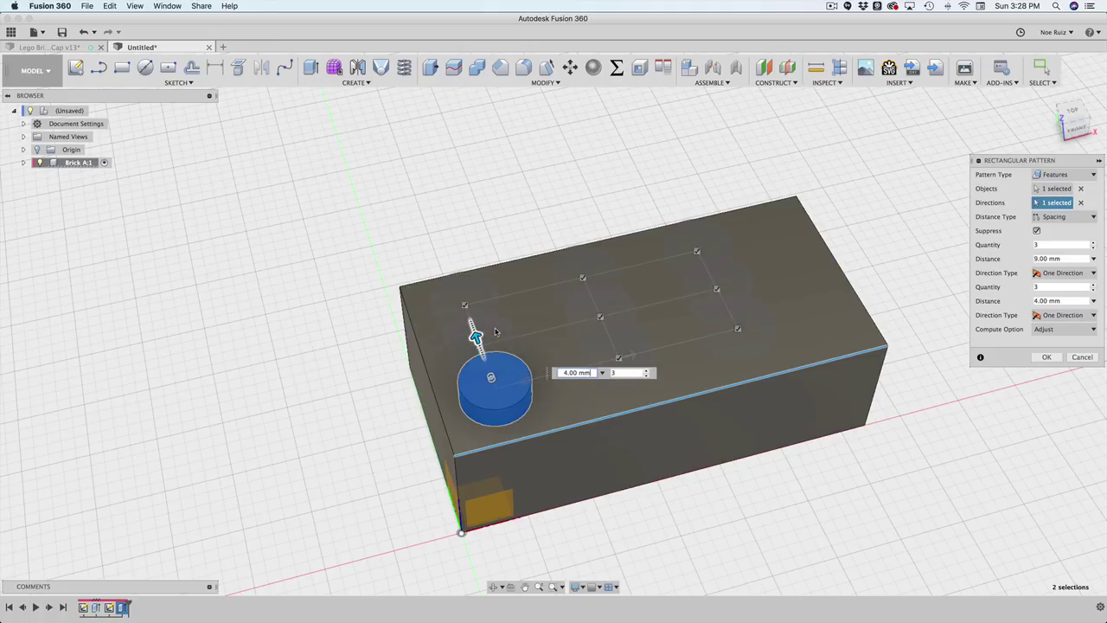
shift+middle_drag(516, 230, 553, 208)
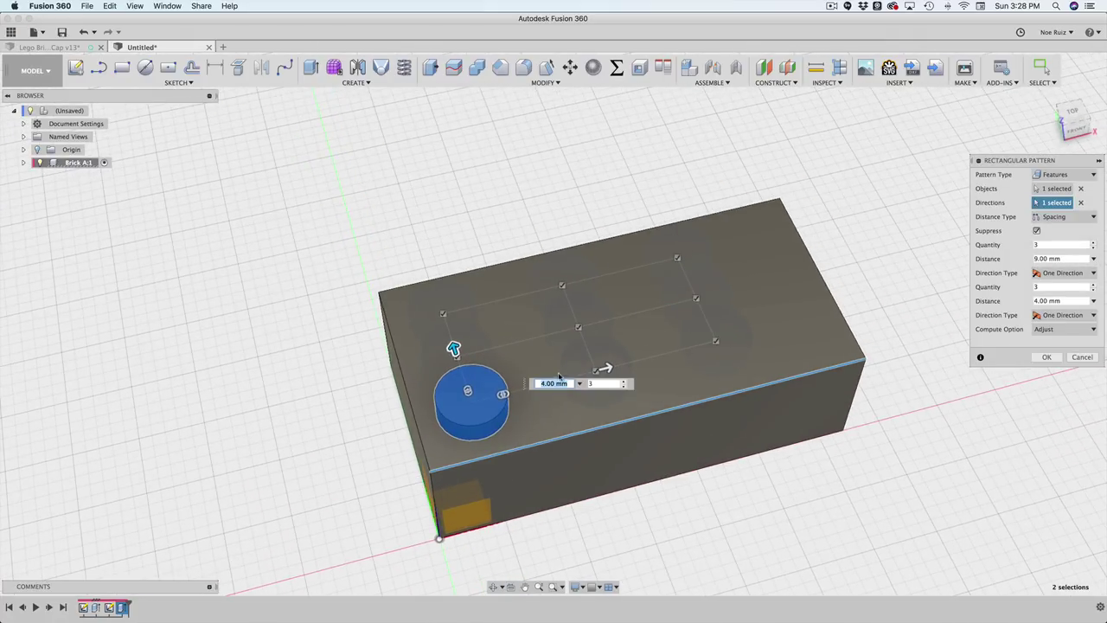
Step: Set the first direction's quantity to horz and keep Spacing as the pattern's distance type
click(1039, 245)
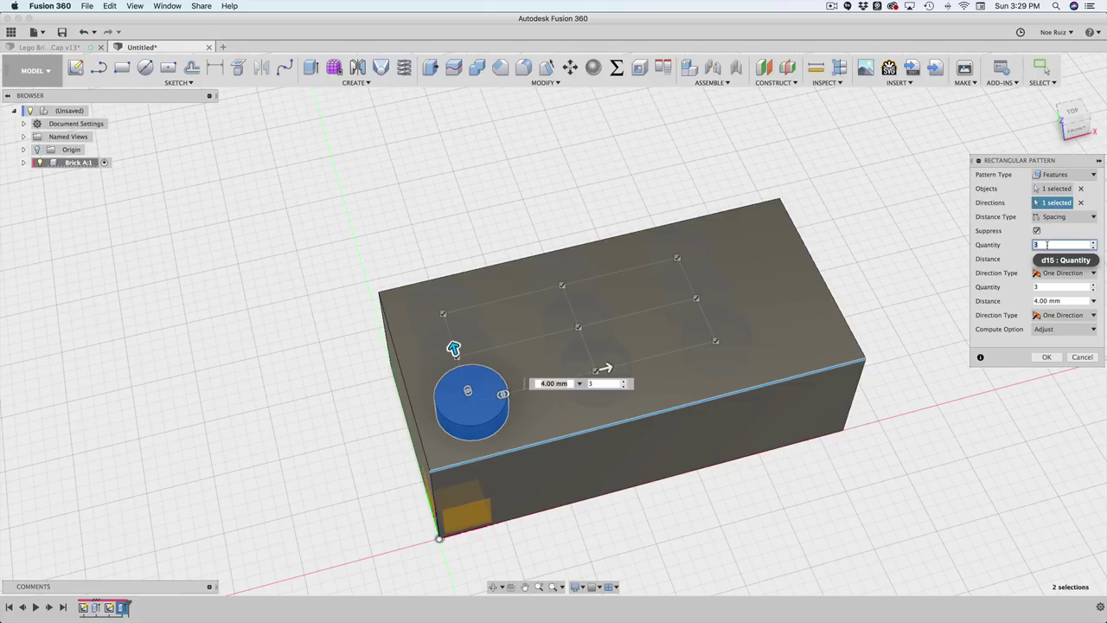
text(ho)
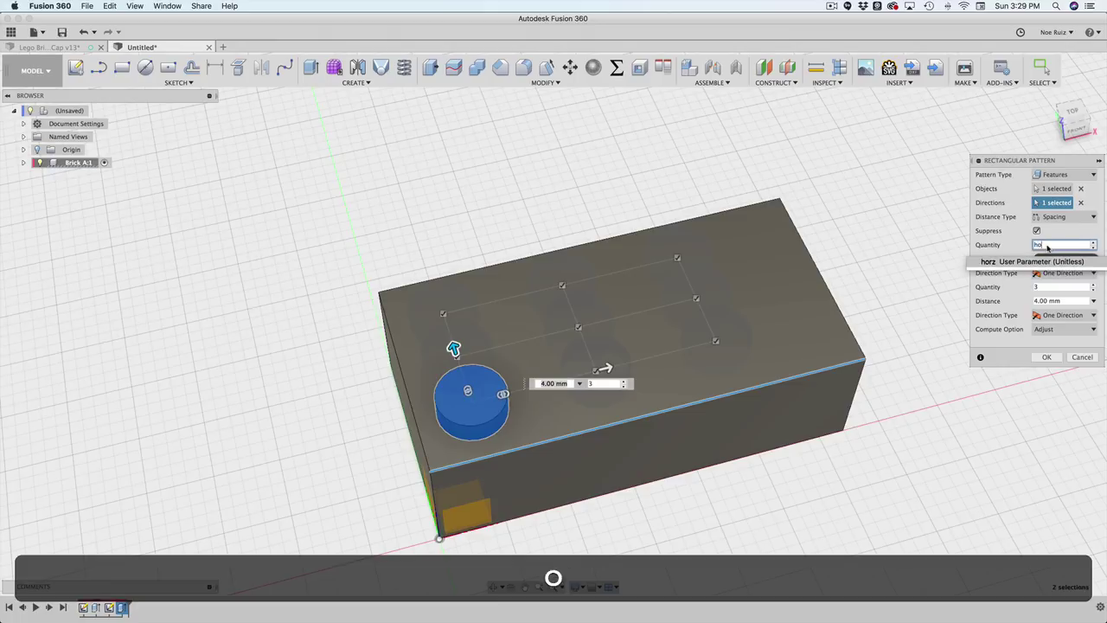
text(rz)
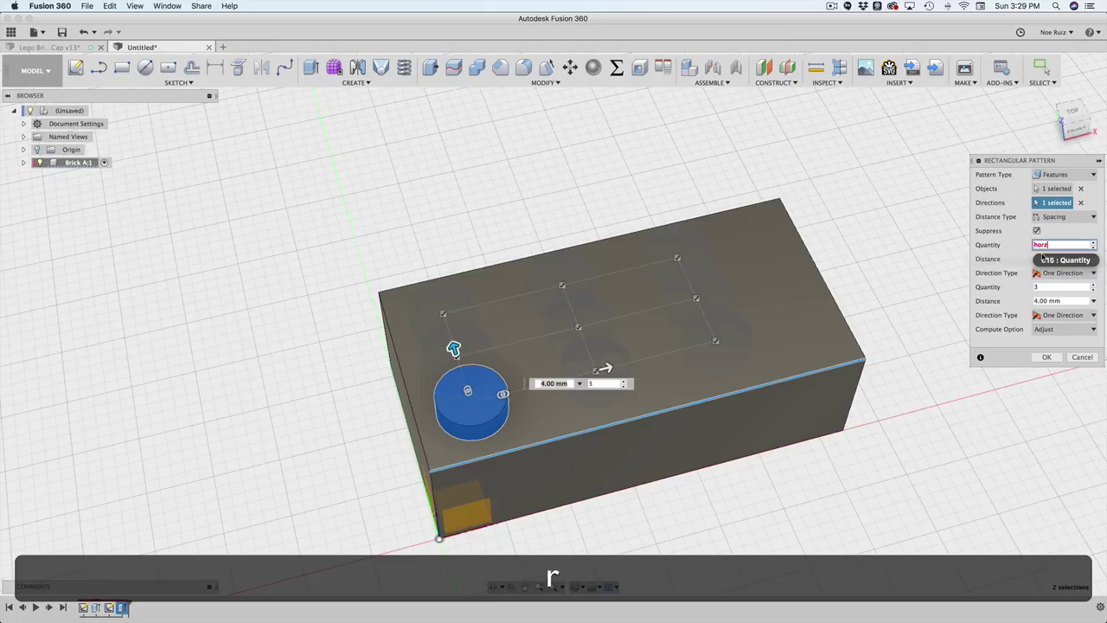
key(Tab)
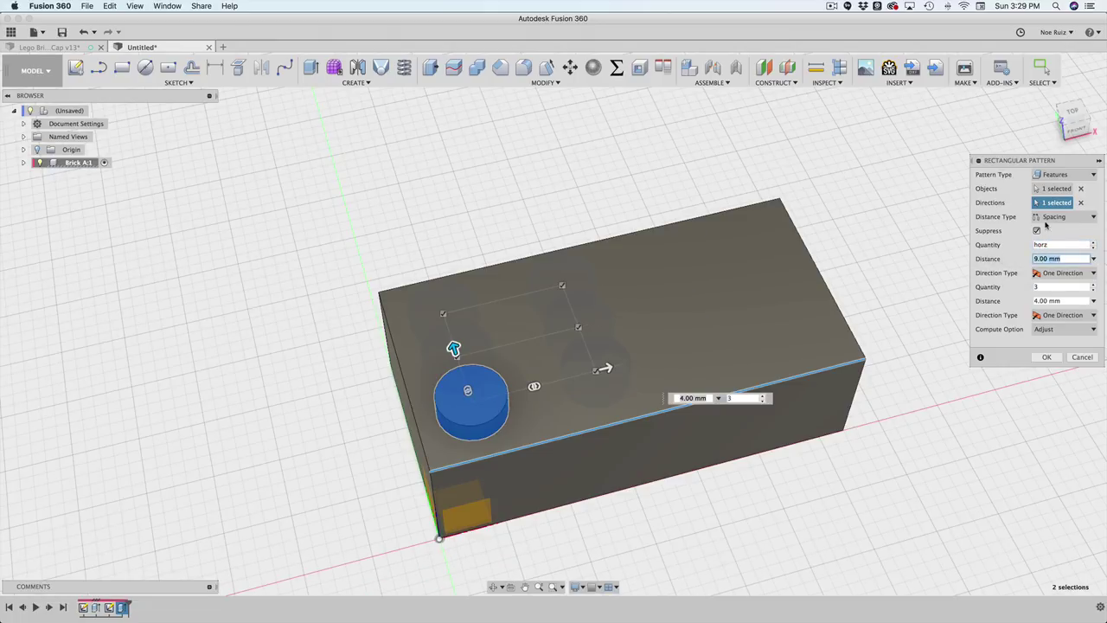
click(1049, 217)
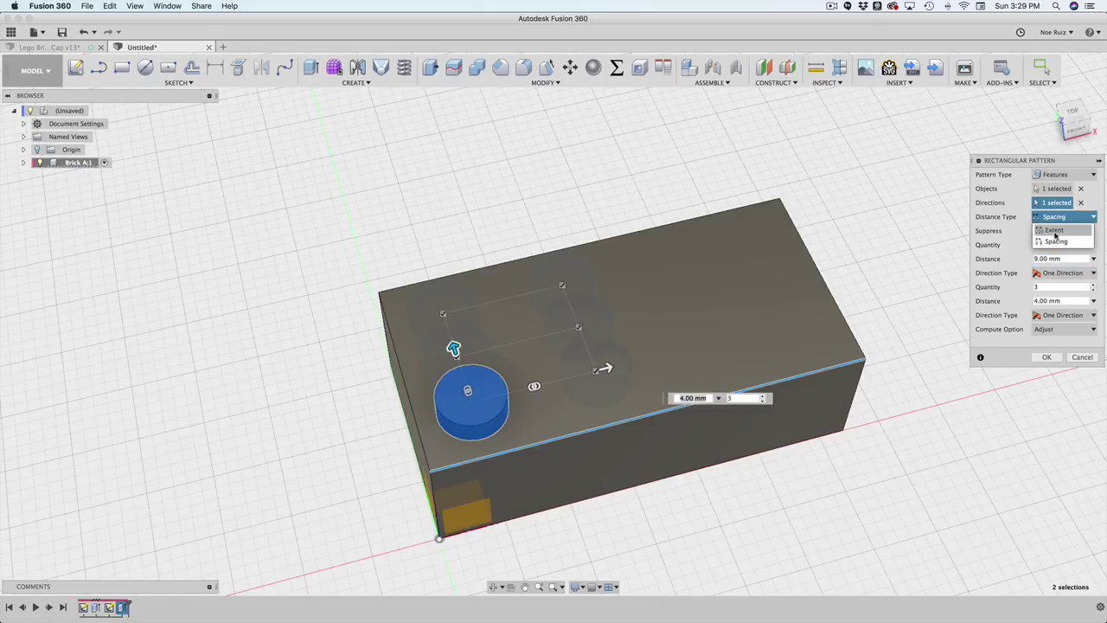
click(1062, 242)
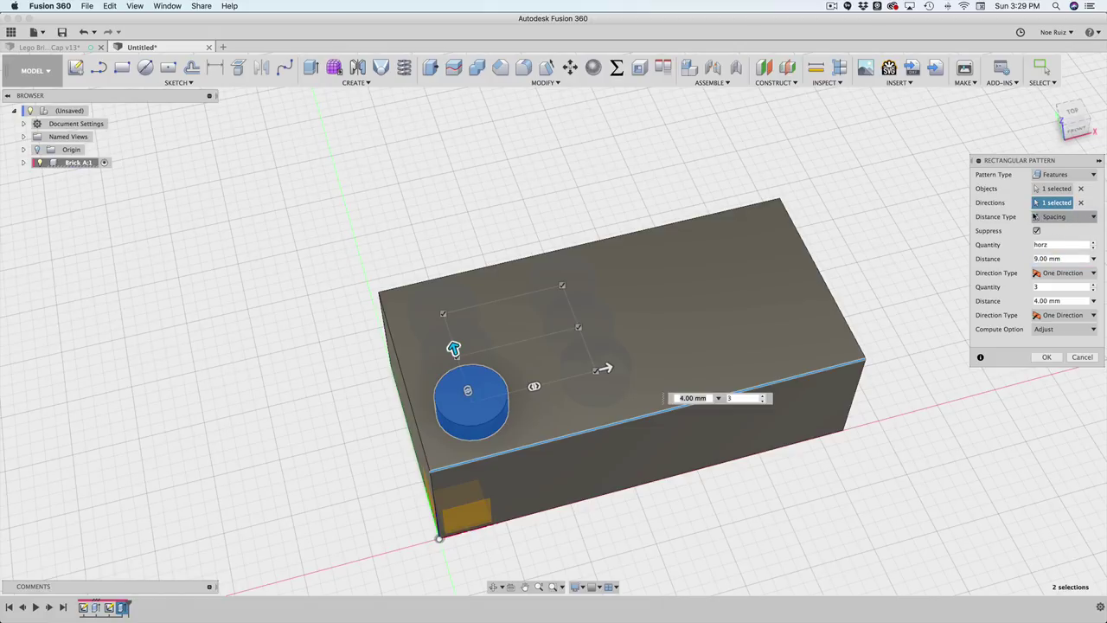
Step: Set the first direction's spacing distance to the brick parameter
click(1069, 258)
drag(1089, 258, 974, 241)
text(br)
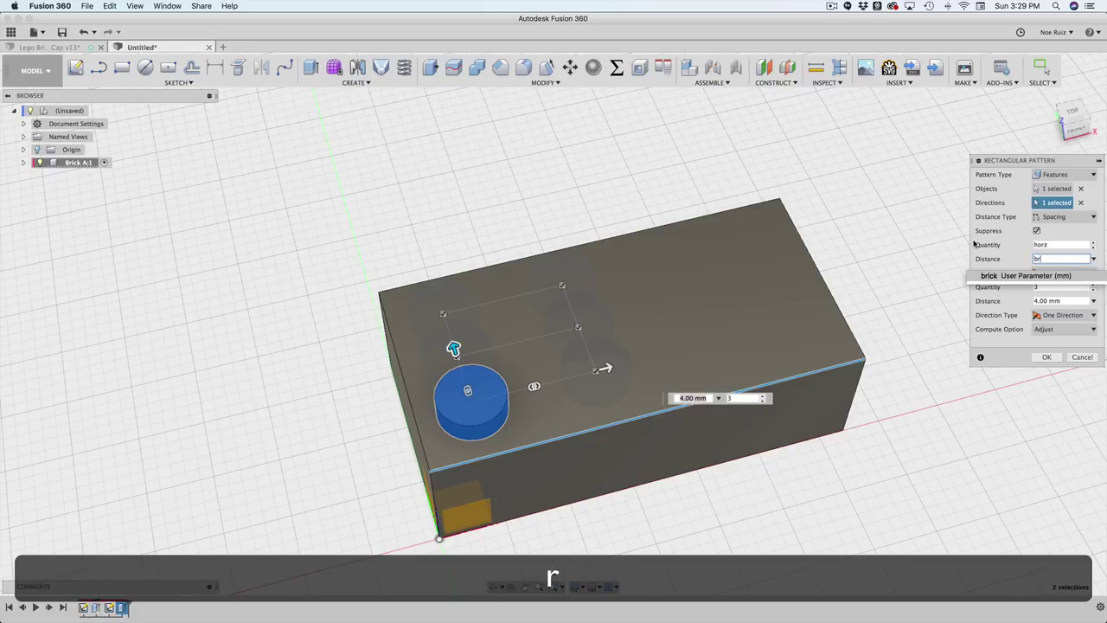